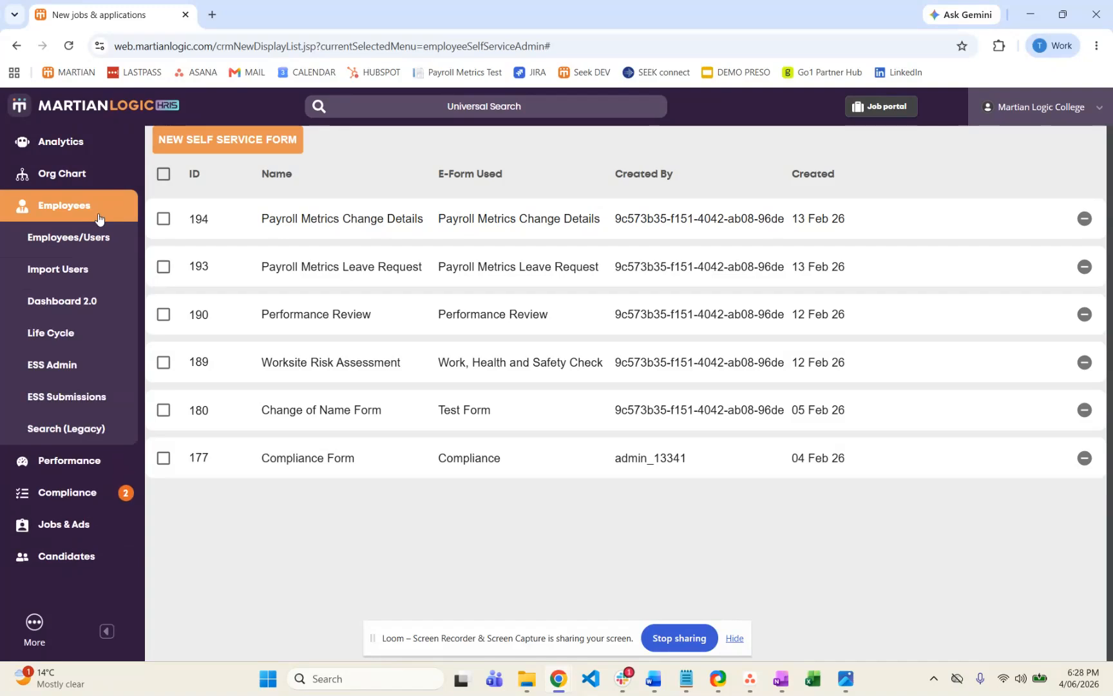
Start a new self service form in ESS Admin and name it Employee Details Update.
{"action": "left_click", "coordinate": [81, 373]}
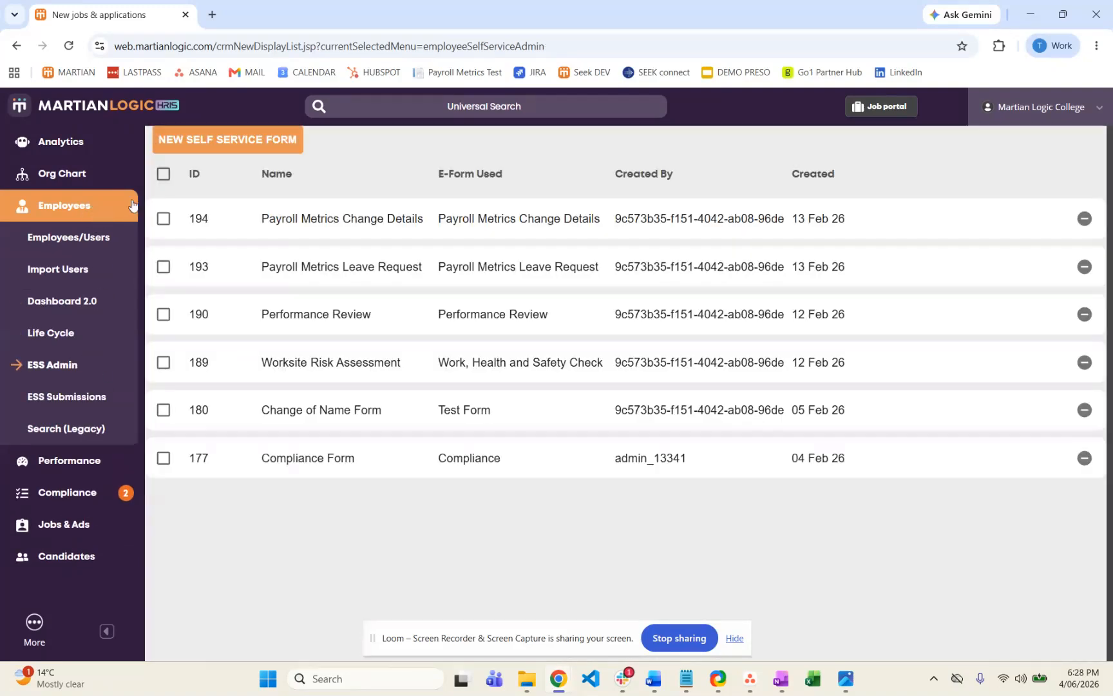
{"action": "left_click", "coordinate": [285, 156]}
{"action": "left_click", "coordinate": [588, 336]}
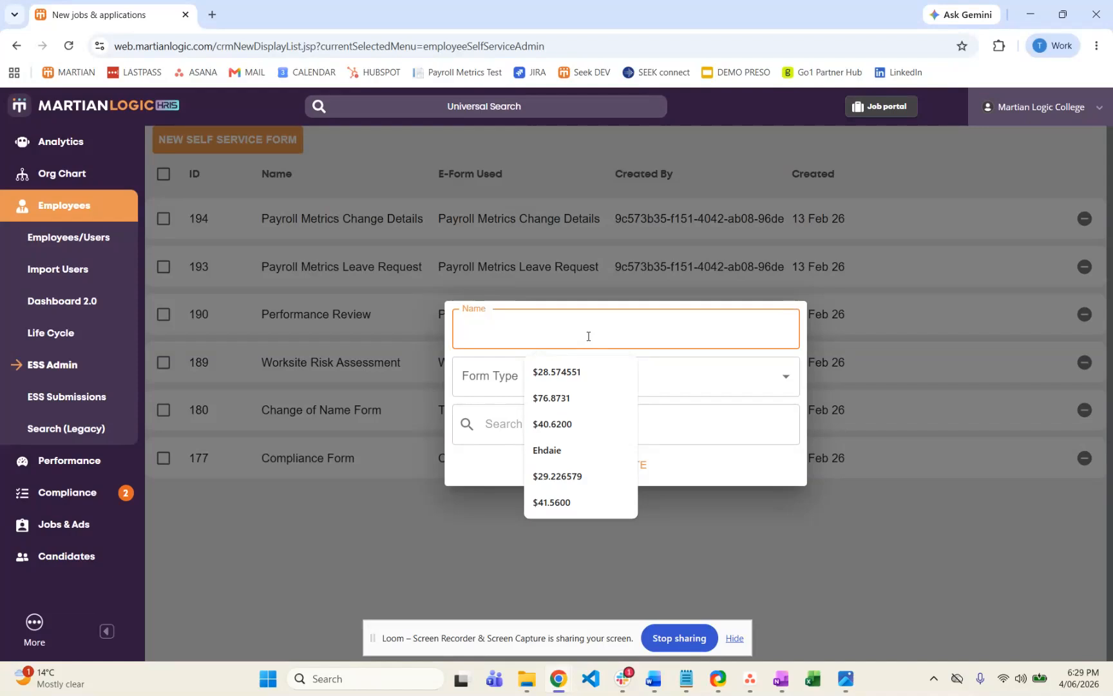
{"action": "type", "text": "Employees"}
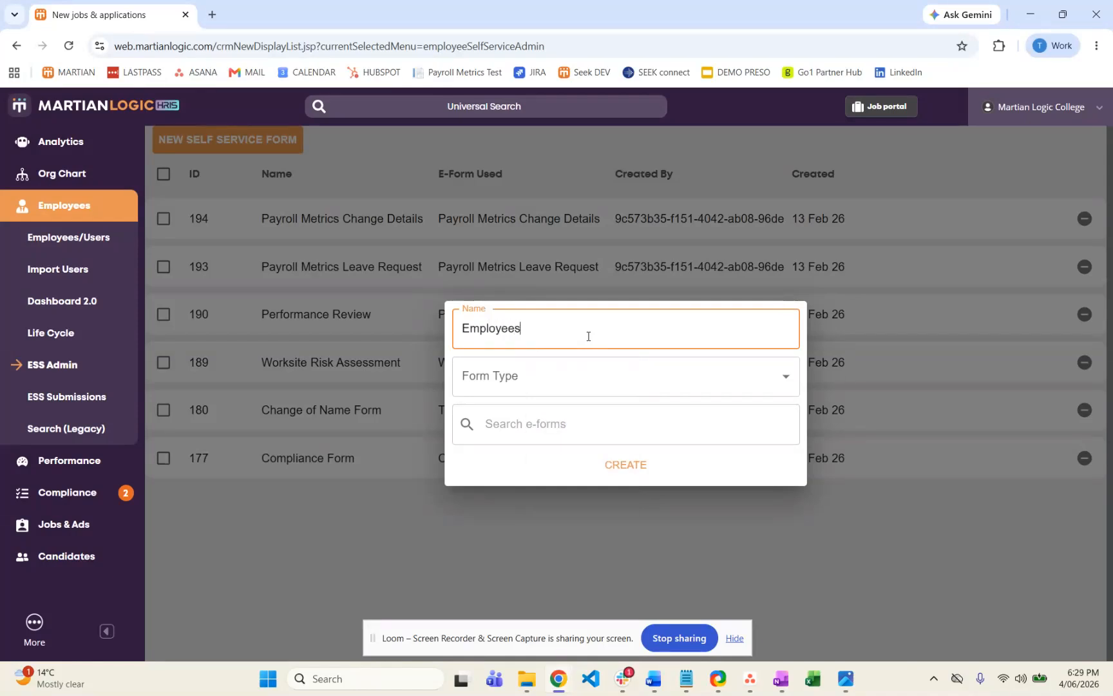
{"action": "key", "text": "BackSpace"}
{"action": "type", "text": "Update"}
{"action": "key", "text": "BackSpace"}
{"action": "key", "text": "BackSpace"}
{"action": "key", "text": "BackSpace"}
{"action": "key", "text": "BackSpace"}
{"action": "key", "text": "BackSpace"}
{"action": "key", "text": "BackSpace"}
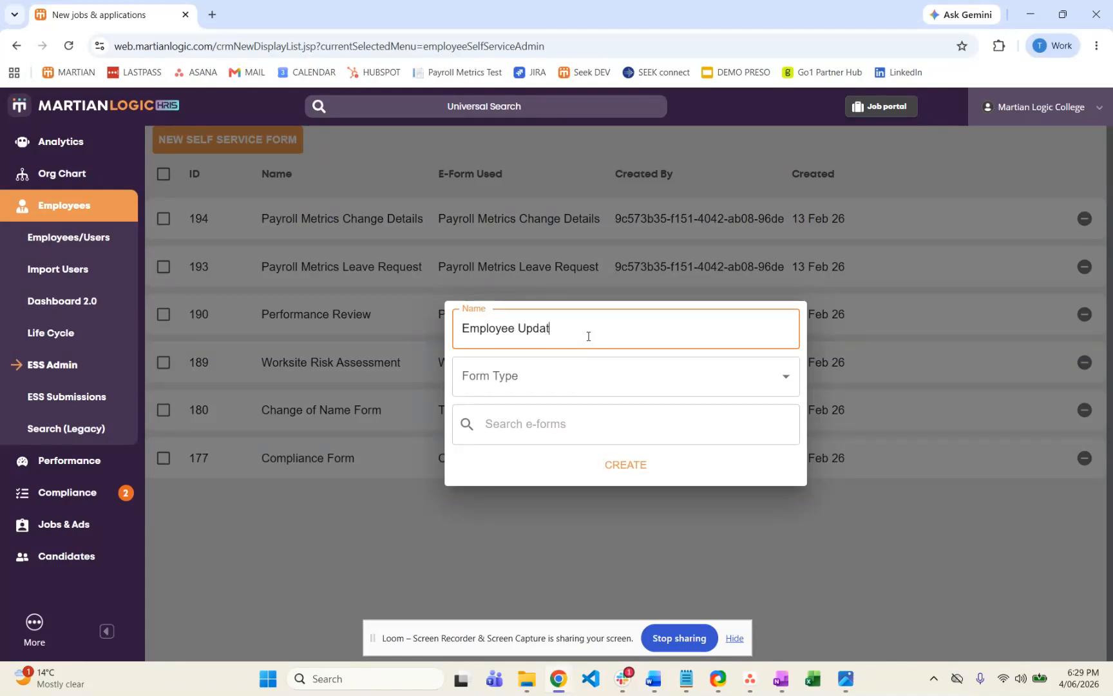
{"action": "type", "text": "Details Update"}
Set the form type to Employee details update form, assign the Employee Details Update e-form, and create the form.
{"action": "left_click", "coordinate": [573, 375]}
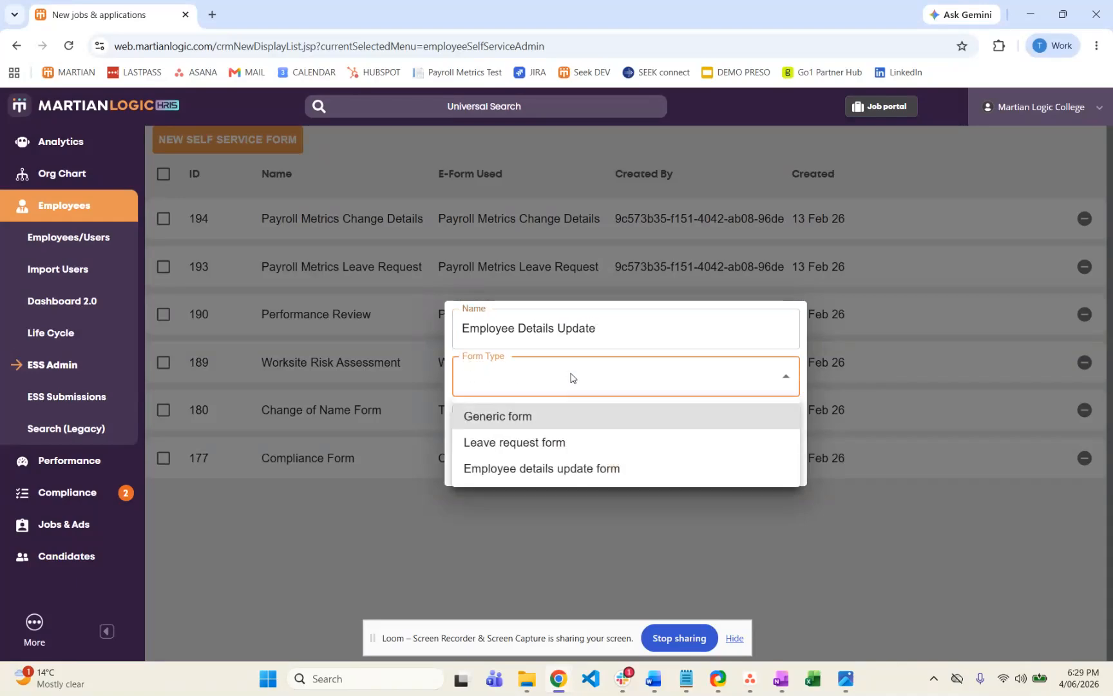
{"action": "left_click", "coordinate": [573, 469]}
{"action": "left_click", "coordinate": [636, 384]}
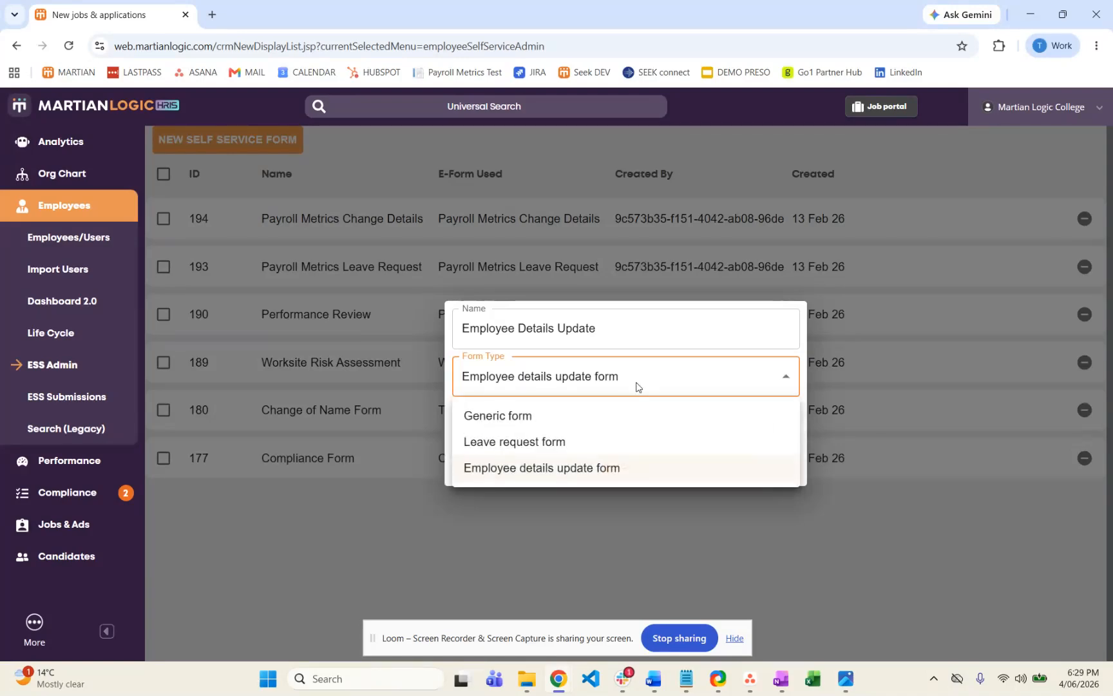
{"action": "left_click", "coordinate": [529, 477]}
{"action": "left_click", "coordinate": [586, 429]}
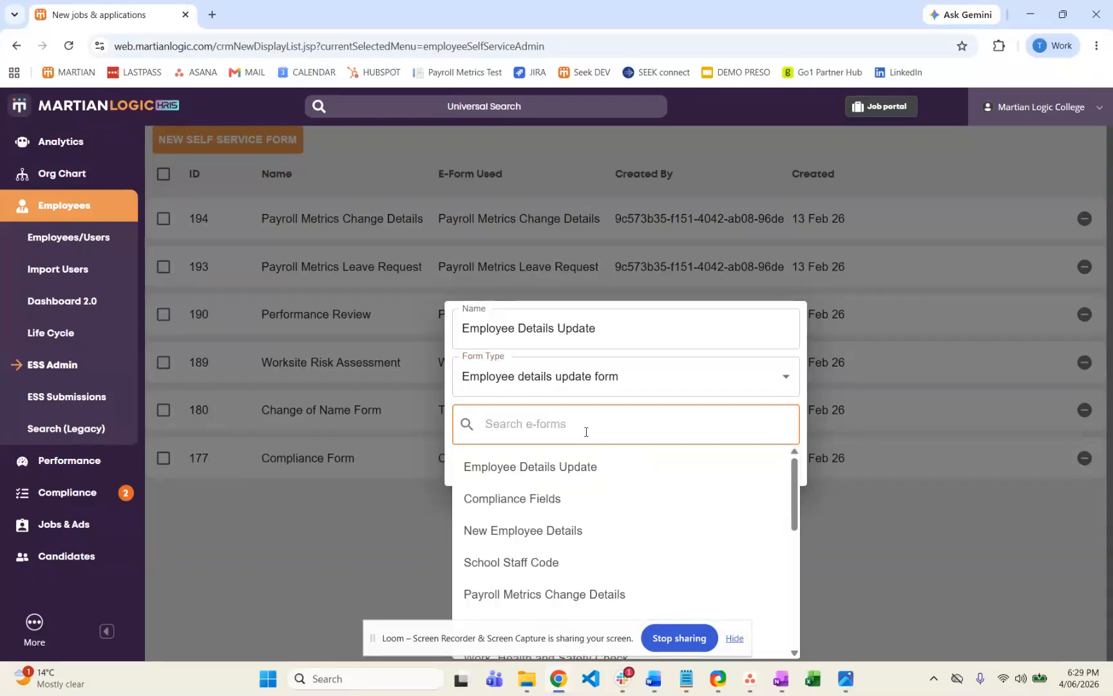
{"action": "left_click", "coordinate": [568, 466]}
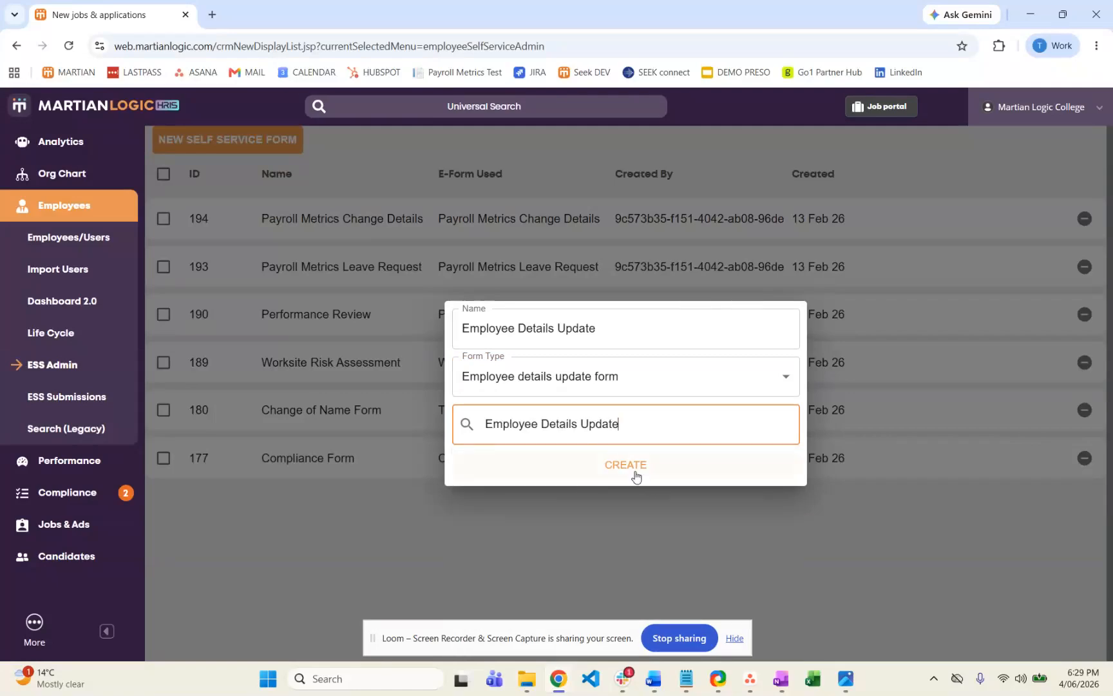
{"action": "left_click", "coordinate": [631, 470]}
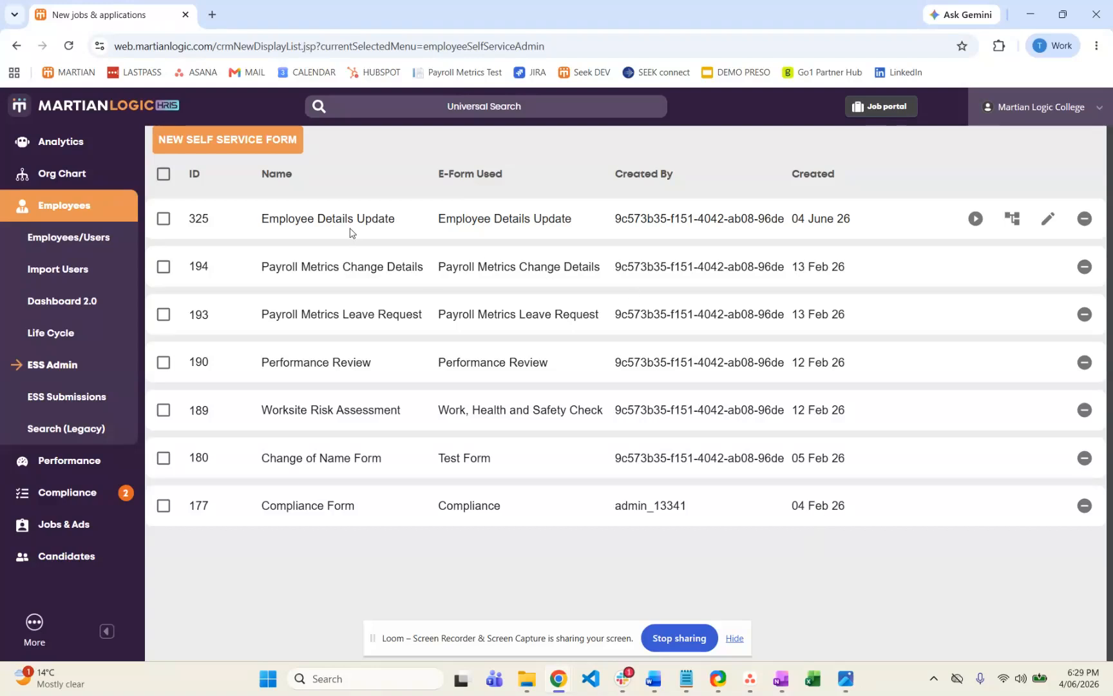
Add an approval step to the Employee Details Update form's workflow and name it Payroll Approval.
{"action": "left_click", "coordinate": [1015, 222]}
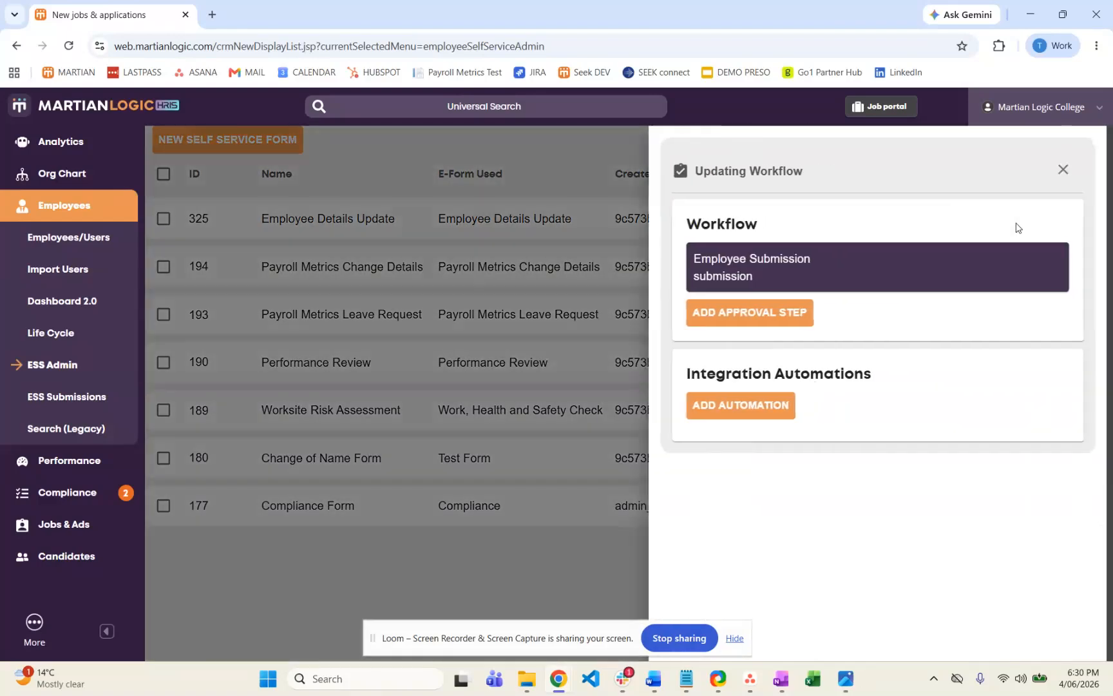
{"action": "left_click", "coordinate": [782, 320]}
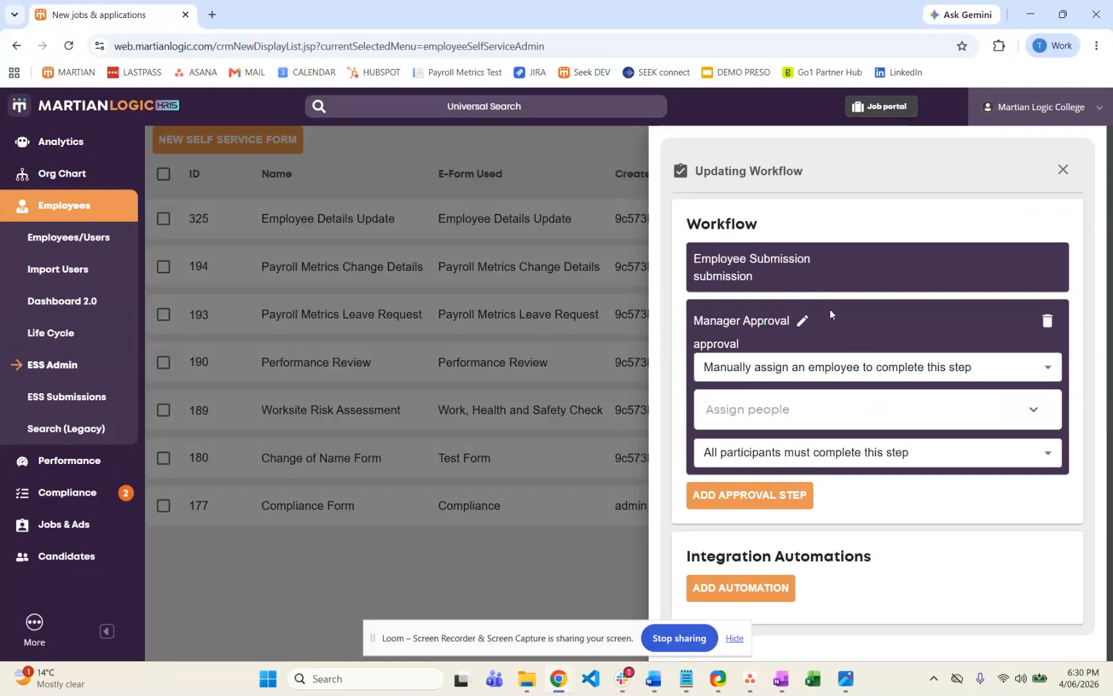
{"action": "left_click", "coordinate": [803, 320]}
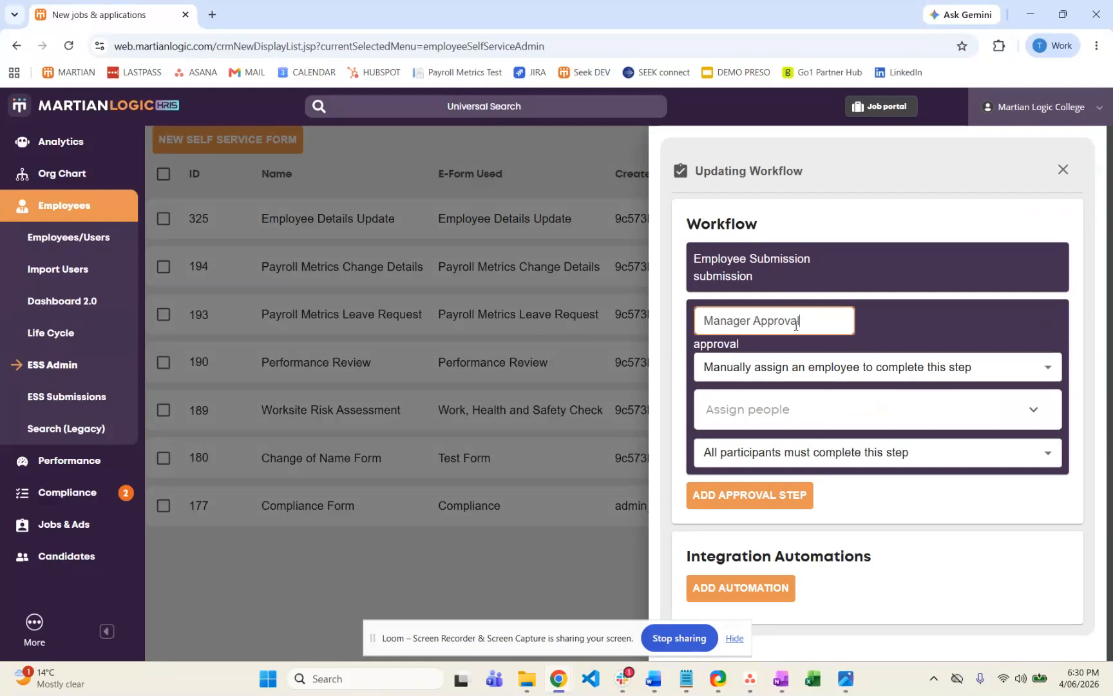
{"action": "key", "text": "ctrl+a"}
{"action": "type", "text": "Payroll Approval"}
{"action": "key", "text": "Return"}
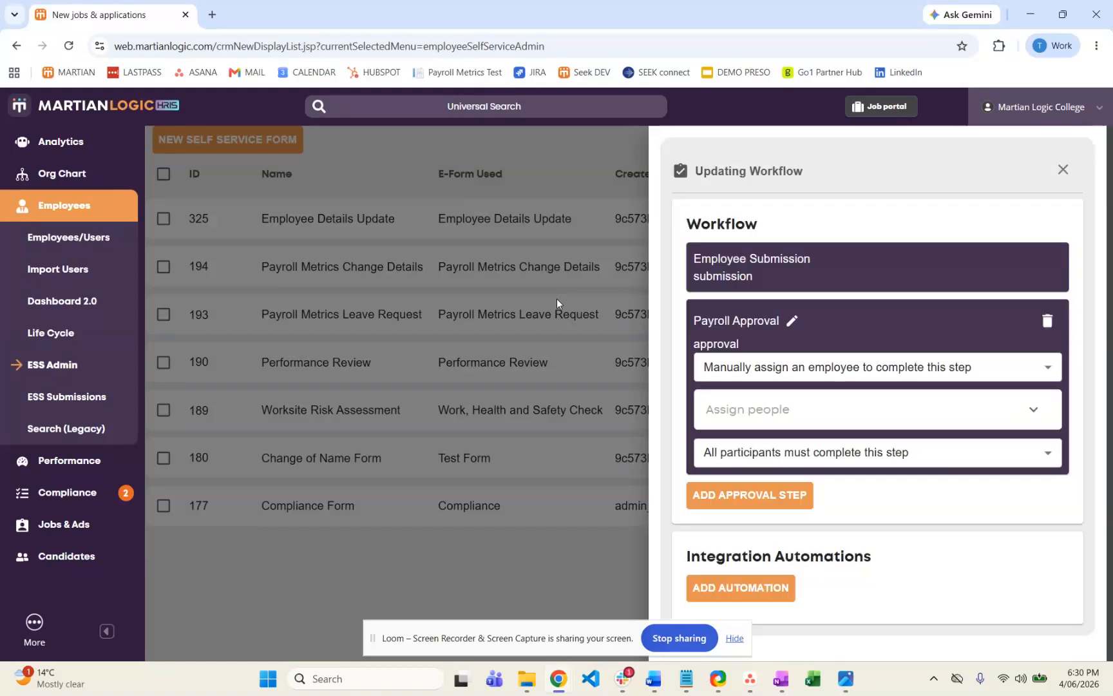
Examine the Payroll Approval step's assignable people, assignment methods and participant completion rules.
{"action": "left_click", "coordinate": [810, 412]}
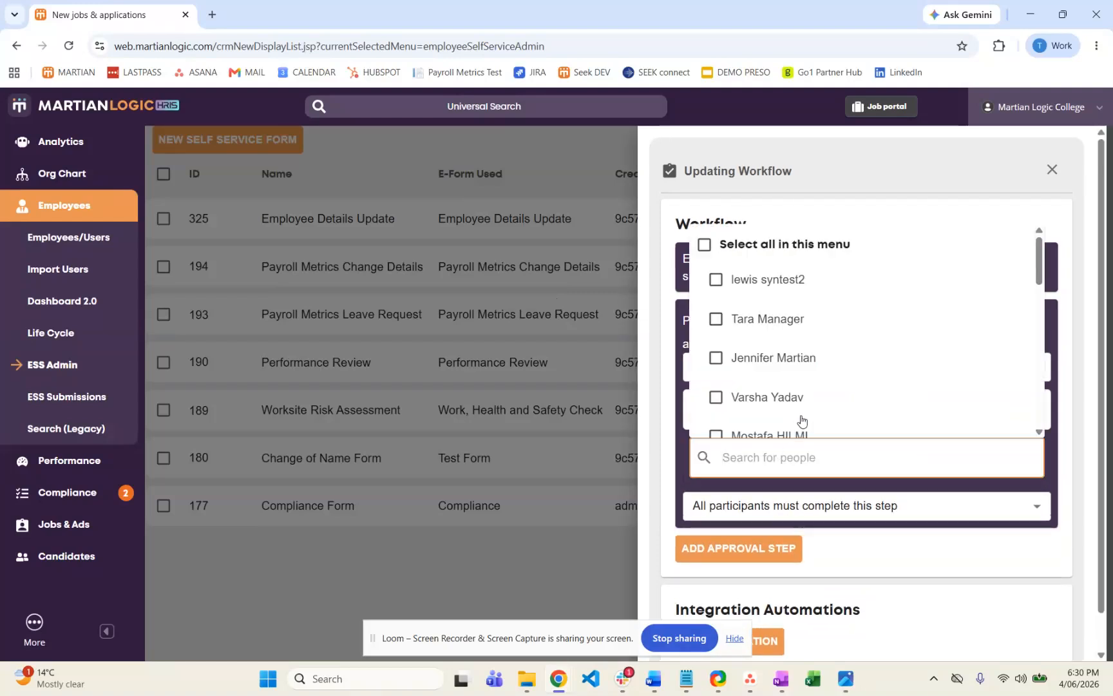
{"action": "scroll", "coordinate": [820, 339], "scroll_direction": "down", "scroll_amount": 3}
{"action": "scroll", "coordinate": [821, 339], "scroll_direction": "down", "scroll_amount": 2}
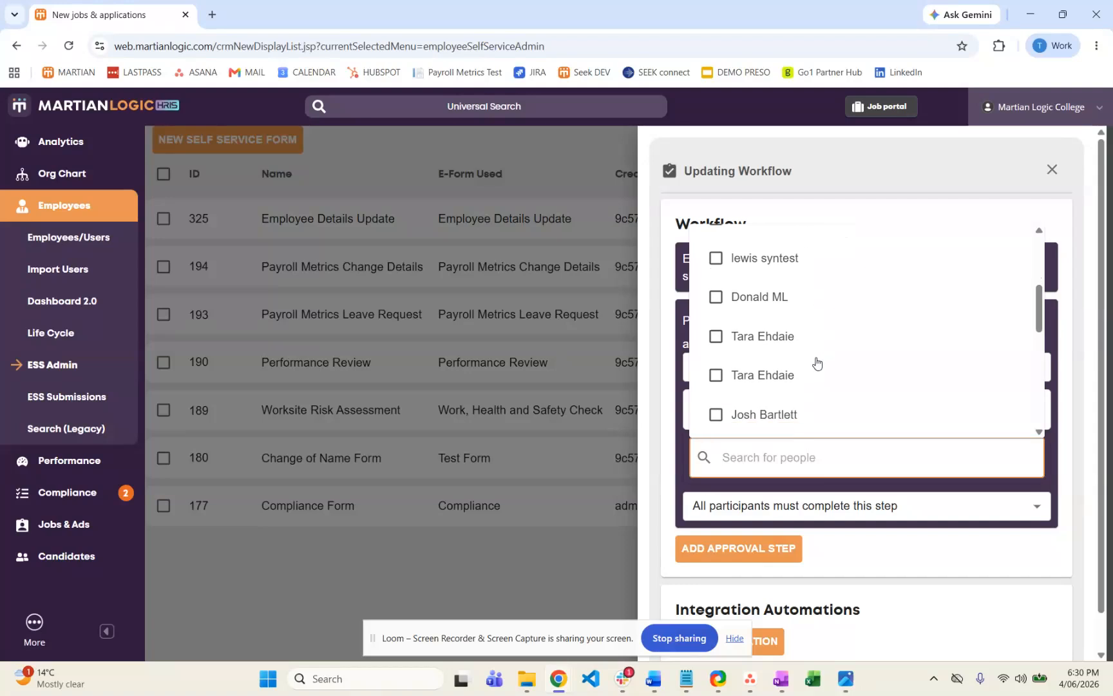
{"action": "left_click", "coordinate": [823, 467]}
{"action": "left_click", "coordinate": [817, 368]}
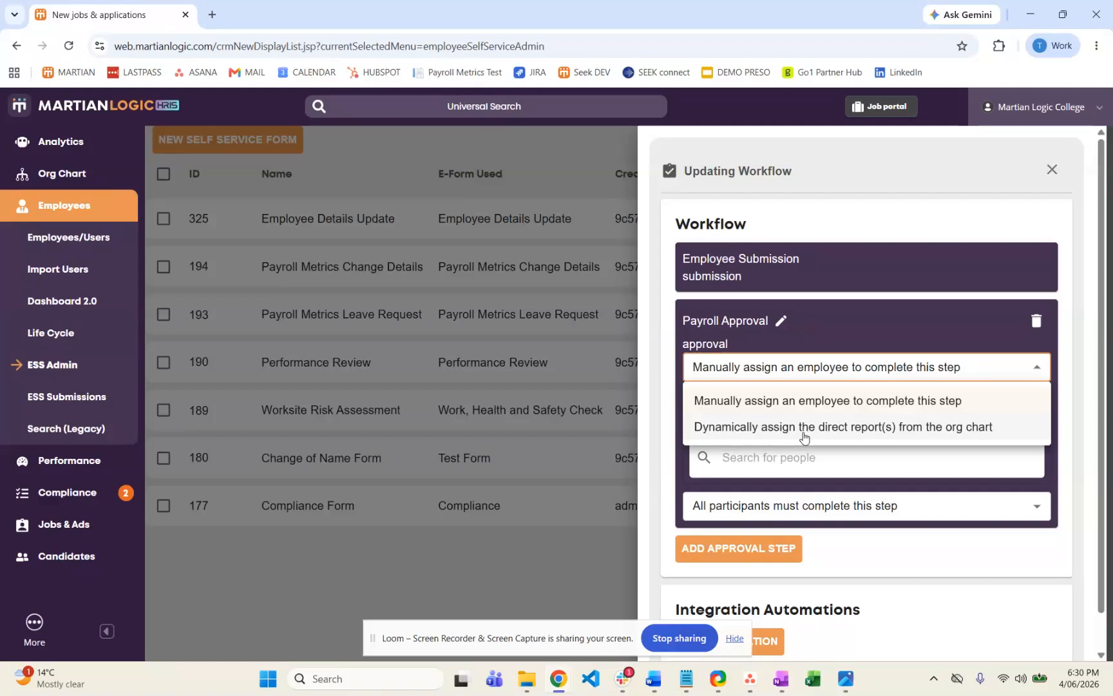
{"action": "left_click", "coordinate": [866, 319]}
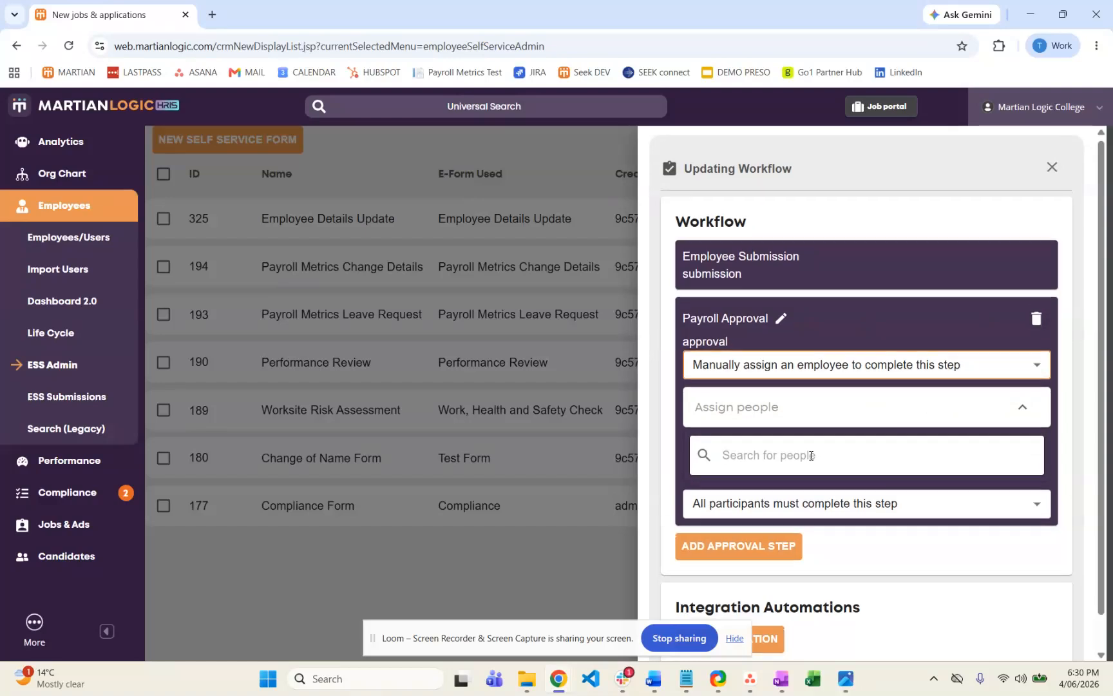
{"action": "scroll", "coordinate": [883, 480], "scroll_direction": "down", "scroll_amount": 1}
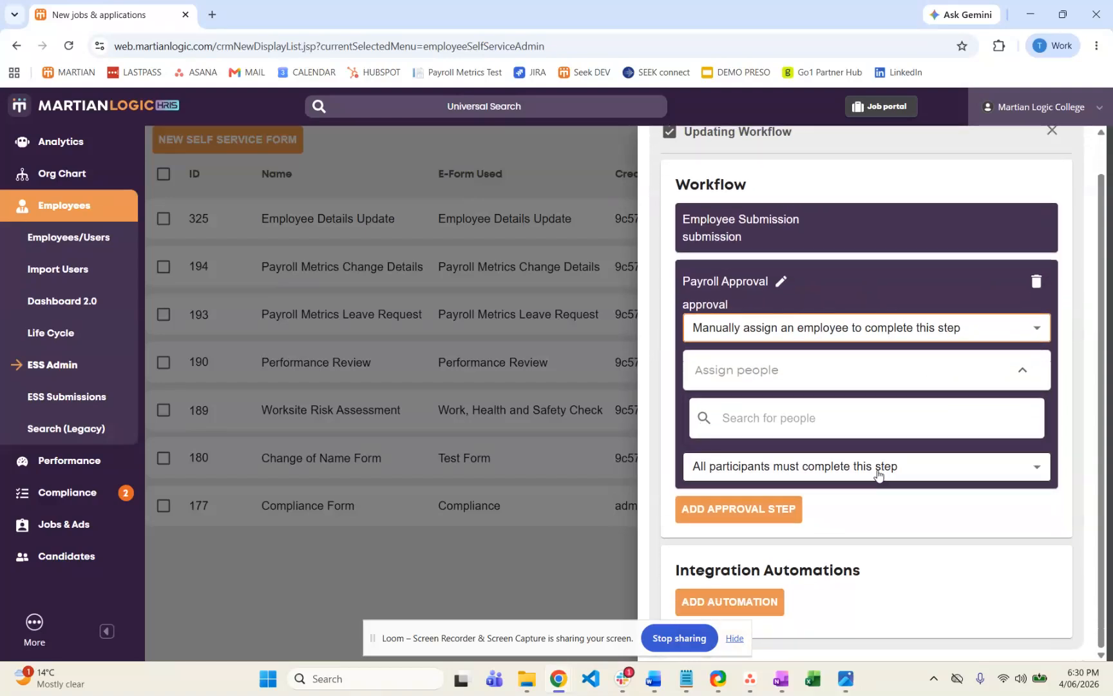
{"action": "left_click", "coordinate": [879, 475]}
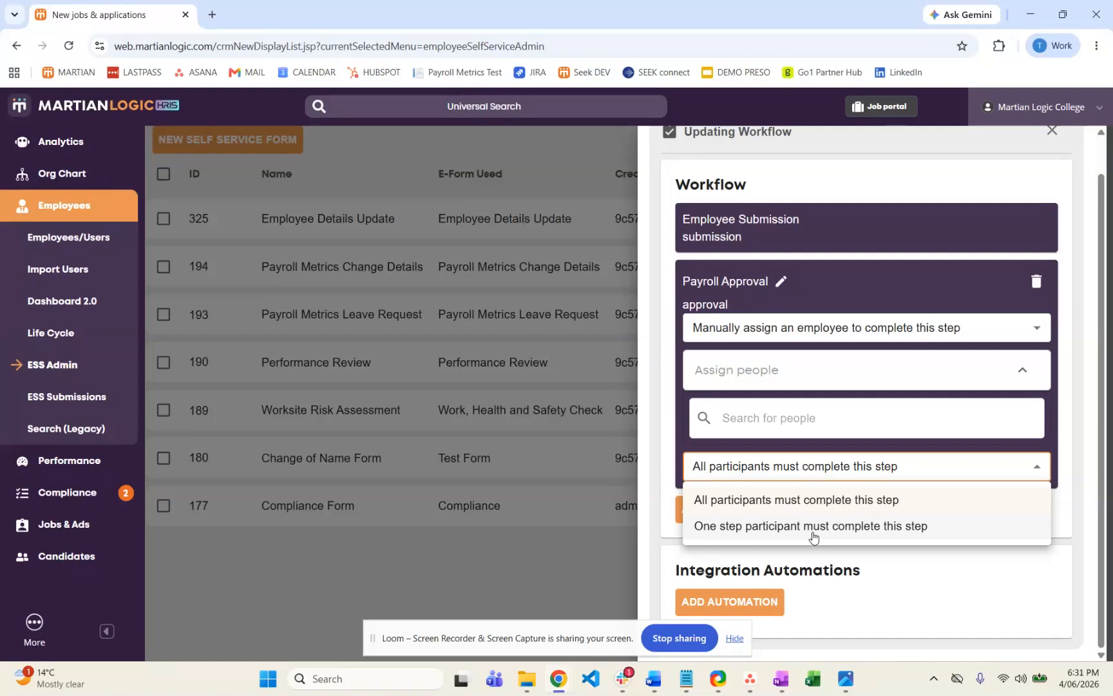
Delete the Payroll Approval step from the workflow and close the workflow editor.
{"action": "left_click", "coordinate": [1042, 291]}
{"action": "left_click", "coordinate": [1038, 282]}
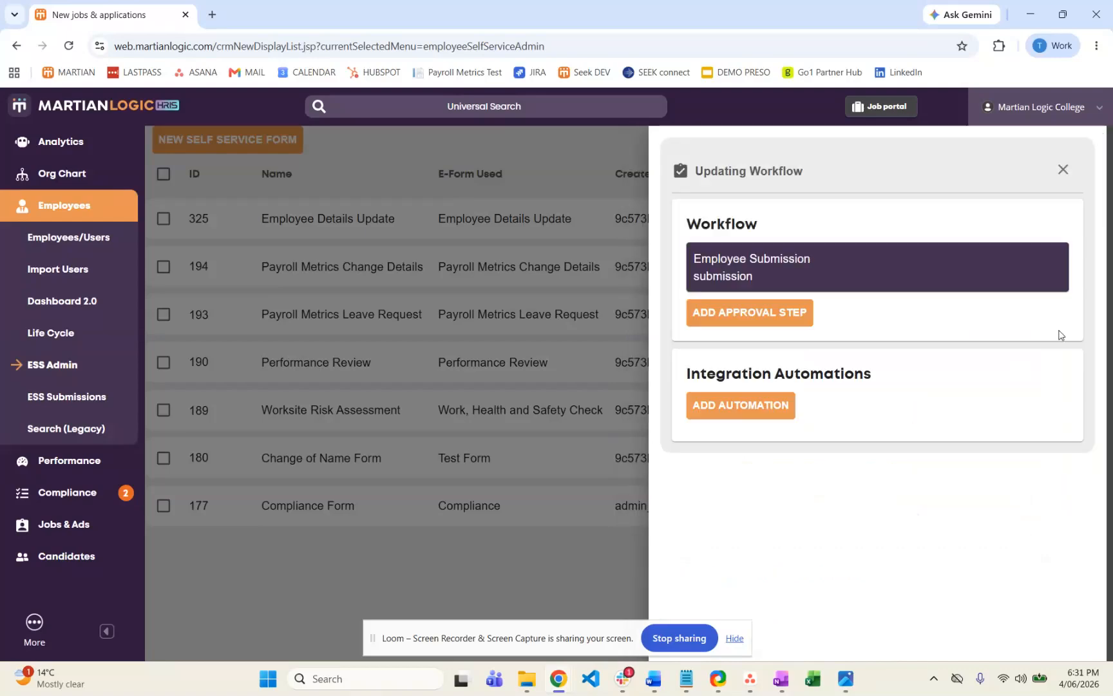
{"action": "left_click", "coordinate": [1064, 172]}
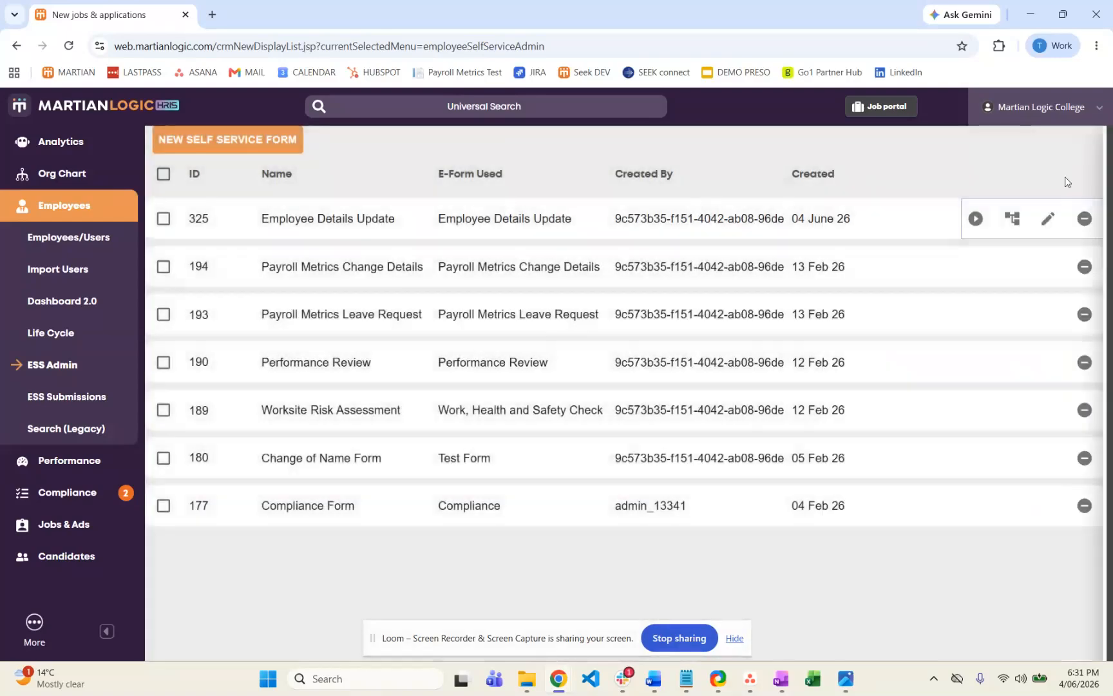
Make the Employee Details Update self service form live.
{"action": "left_click", "coordinate": [975, 220]}
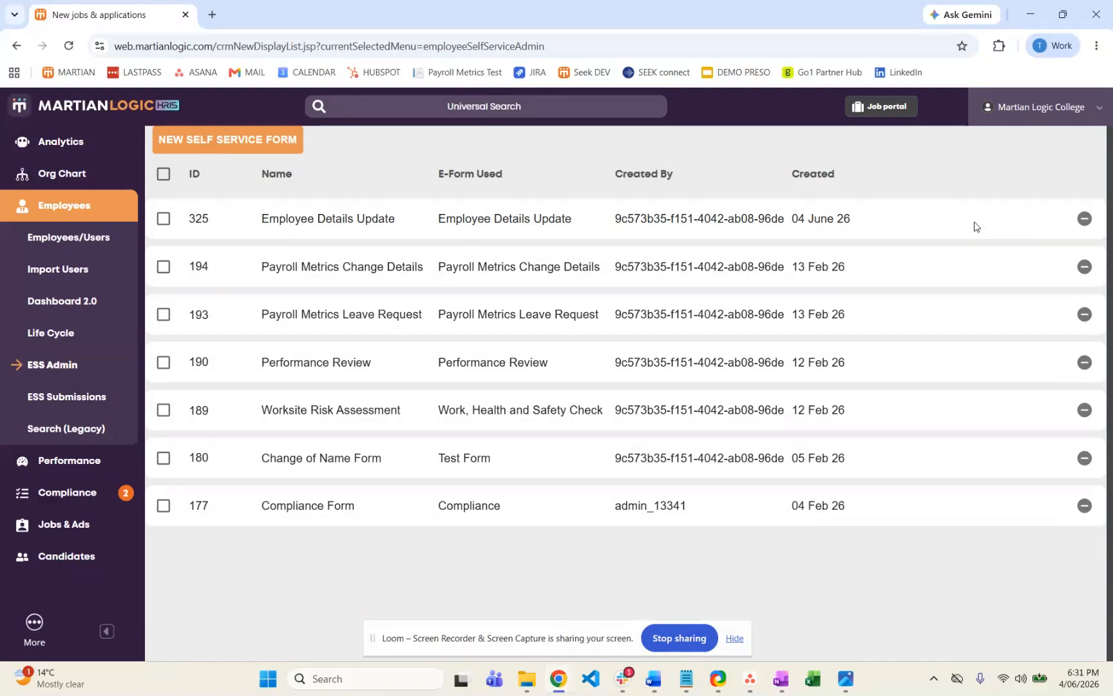
{"action": "left_click_drag", "start_coordinate": [397, 222], "coordinate": [266, 236]}
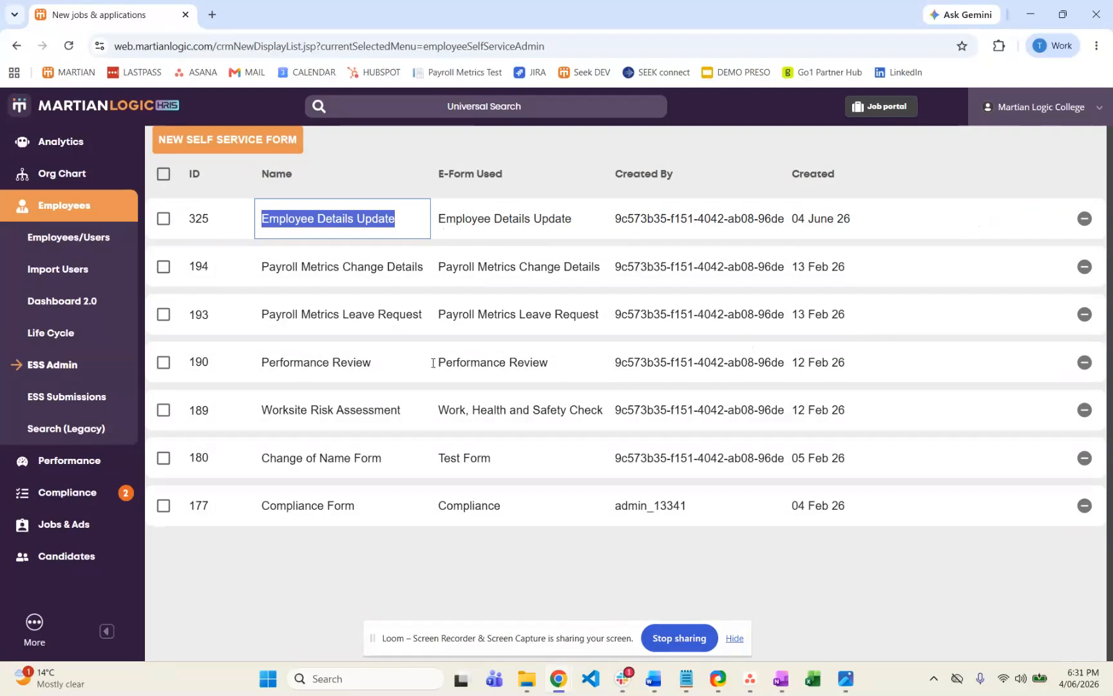
Create a new Employee Details Update submission from the employee's Self Service forms.
{"action": "scroll", "coordinate": [81, 477], "scroll_direction": "down", "scroll_amount": 3}
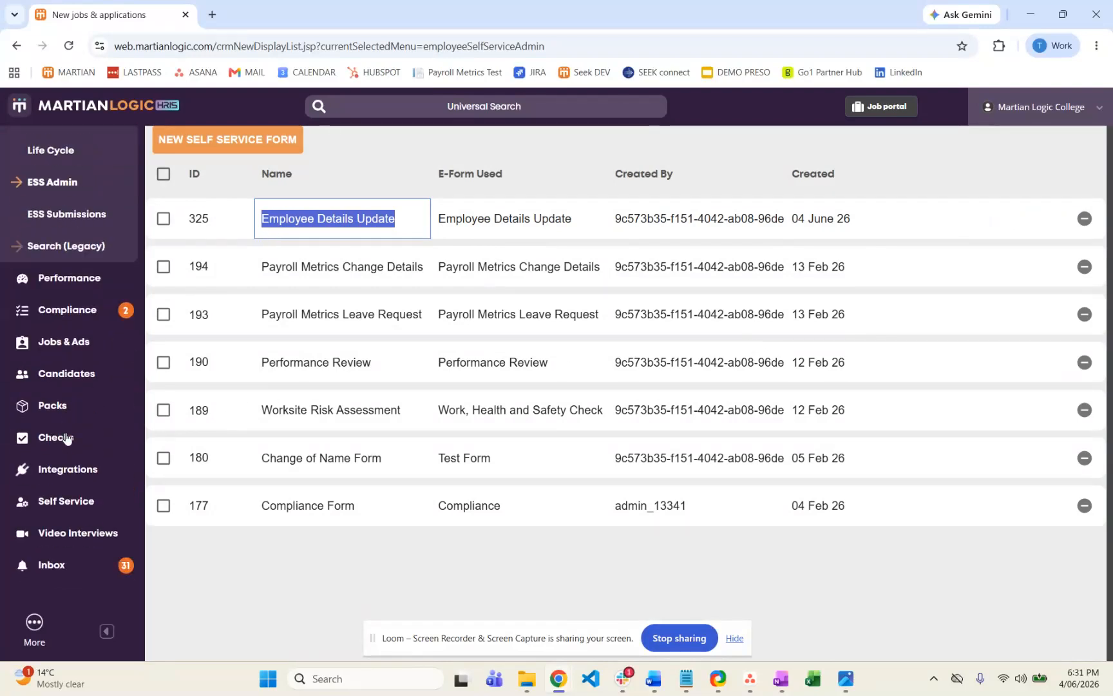
{"action": "left_click", "coordinate": [65, 509]}
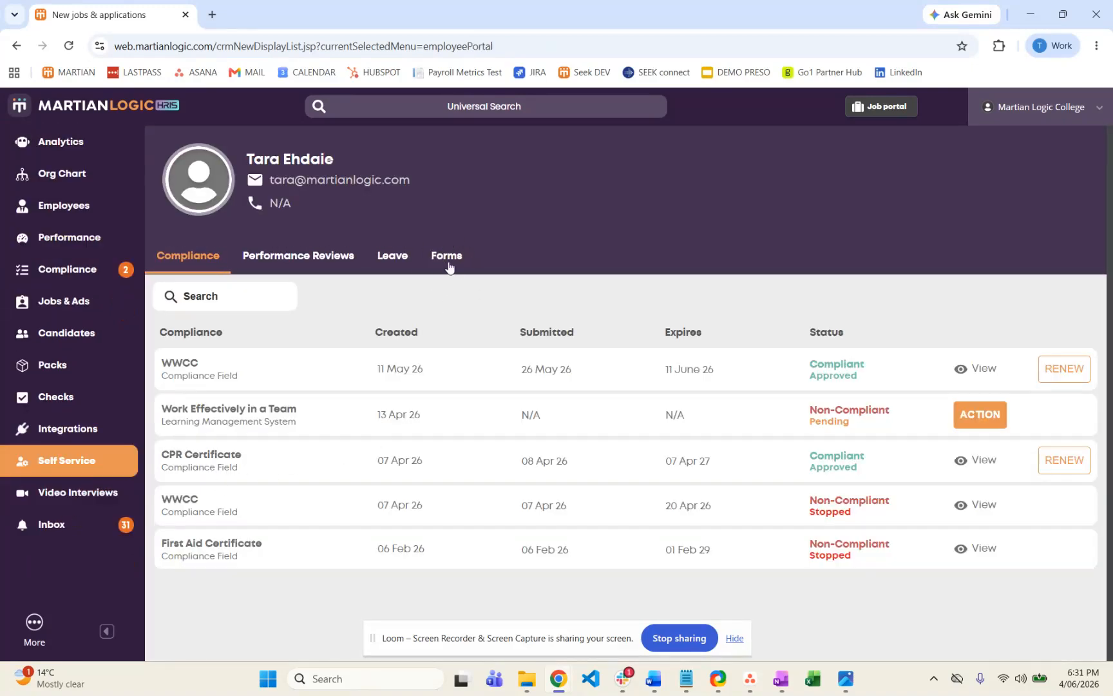
{"action": "left_click", "coordinate": [447, 261]}
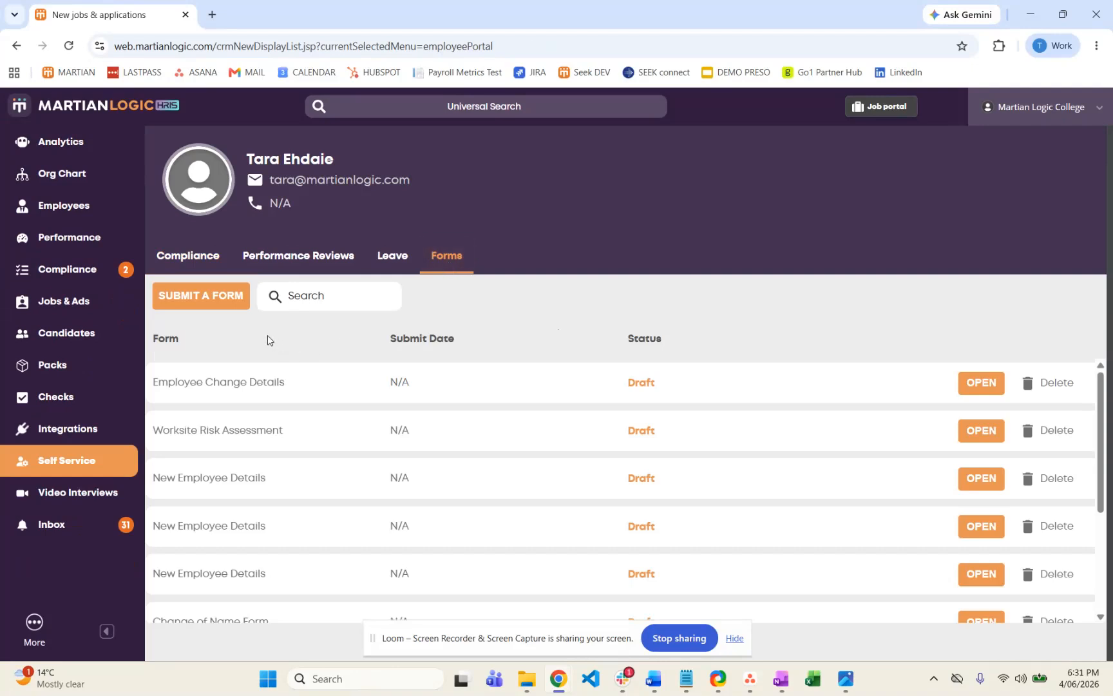
{"action": "left_click", "coordinate": [230, 303]}
{"action": "left_click", "coordinate": [629, 389]}
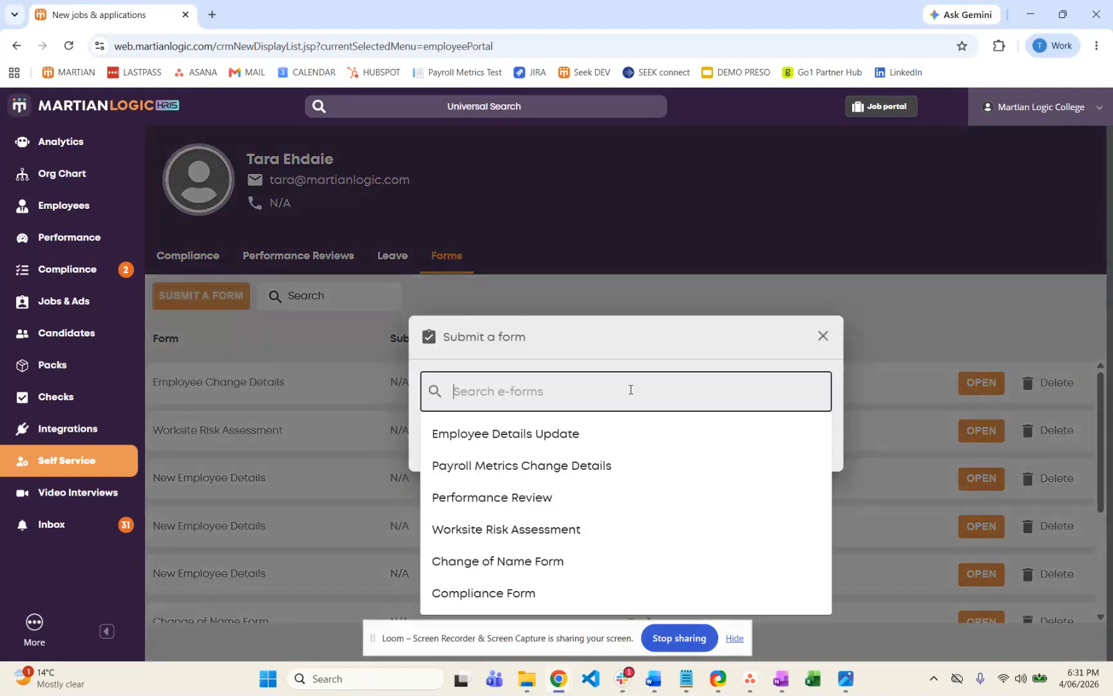
{"action": "left_click", "coordinate": [605, 442]}
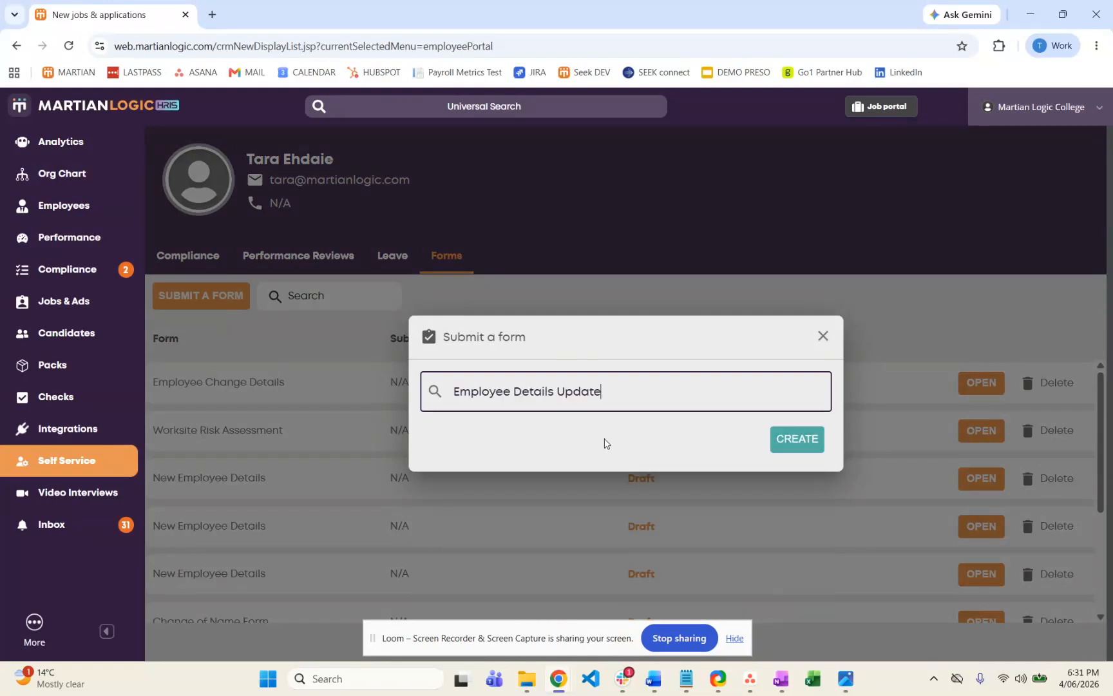
{"action": "left_click", "coordinate": [795, 443]}
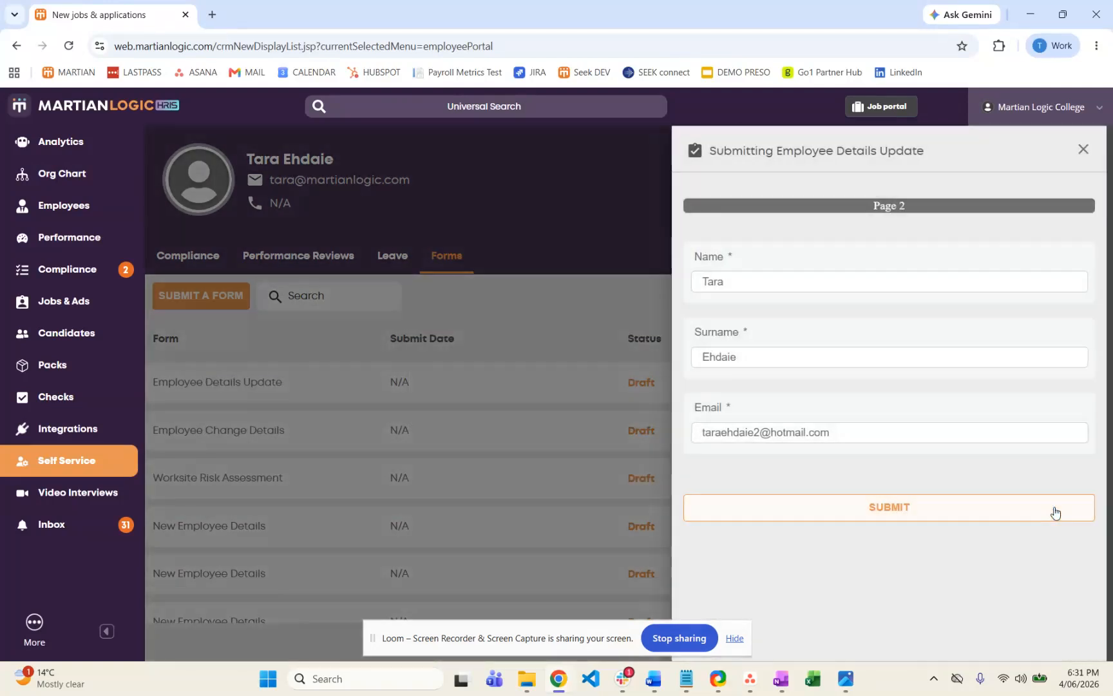
Replace the email on the form with the employee's suggested email address and submit the form.
{"action": "left_click", "coordinate": [851, 434]}
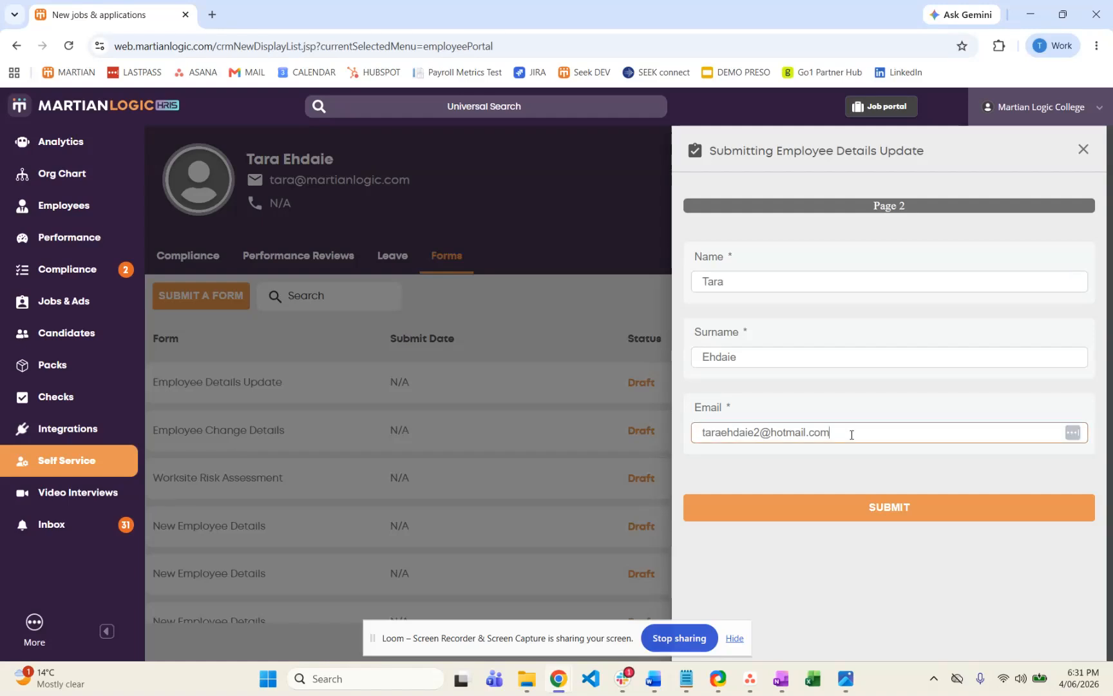
{"action": "key", "text": "ctrl+a"}
{"action": "type", "text": "tara"}
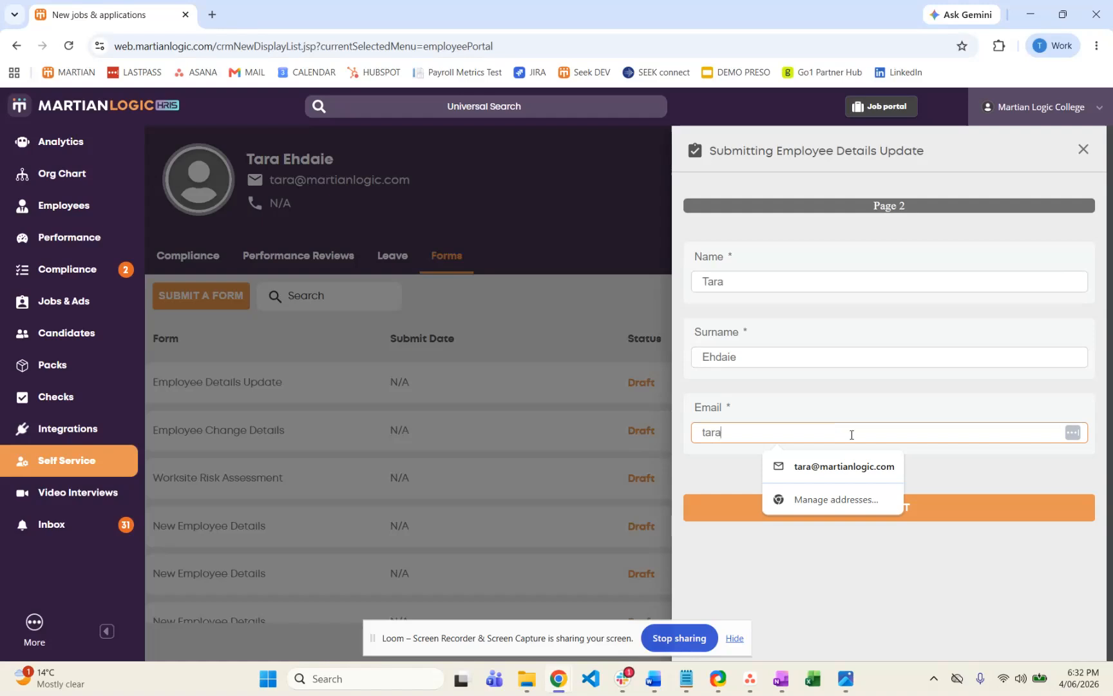
{"action": "left_click", "coordinate": [835, 467]}
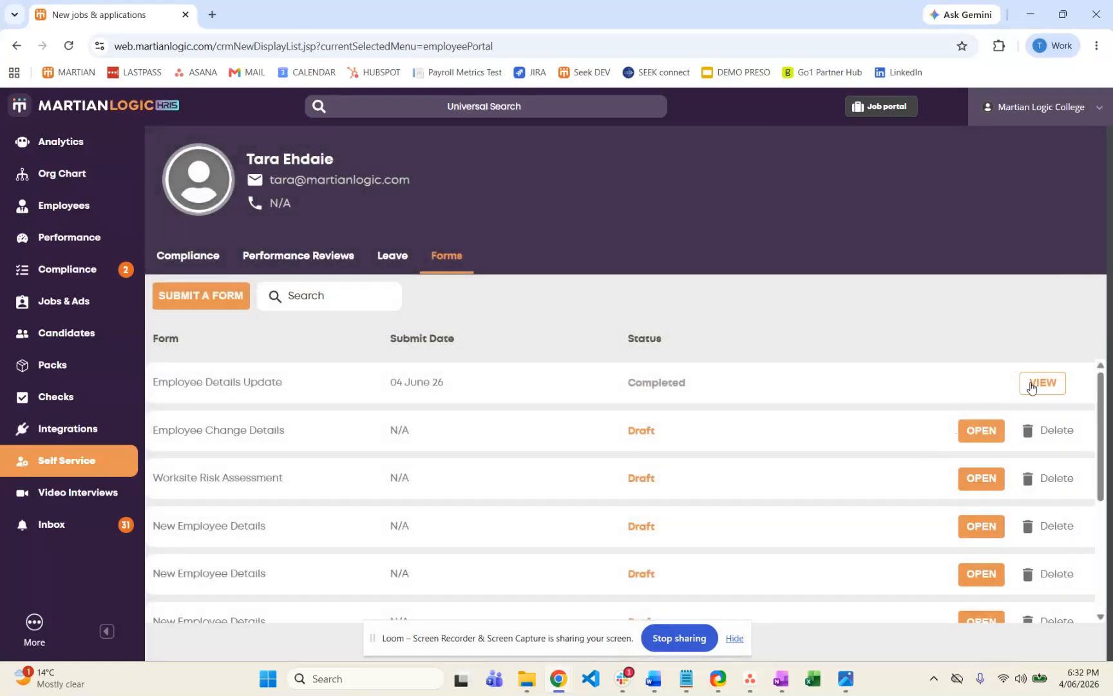
View the submitted answers of the completed Employee Details Update form, closing them when done.
{"action": "left_click", "coordinate": [1038, 386]}
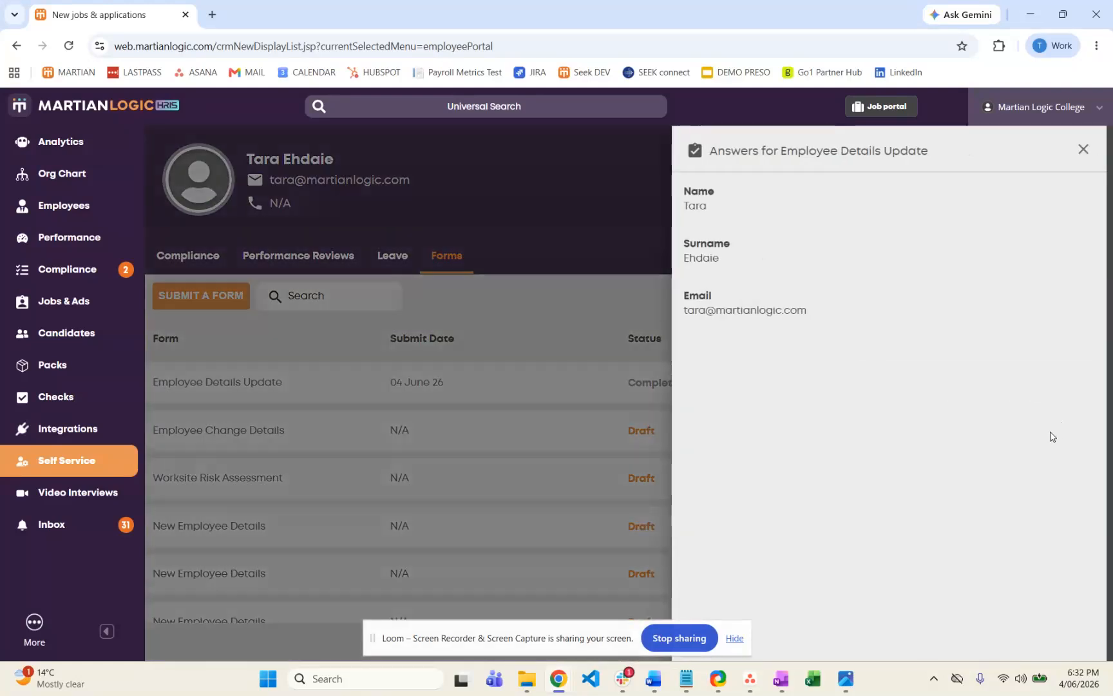
{"action": "left_click", "coordinate": [1084, 150]}
View the employee's completed Employee Details Update submission among the ESS submissions, closing it when done.
{"action": "left_click", "coordinate": [73, 207]}
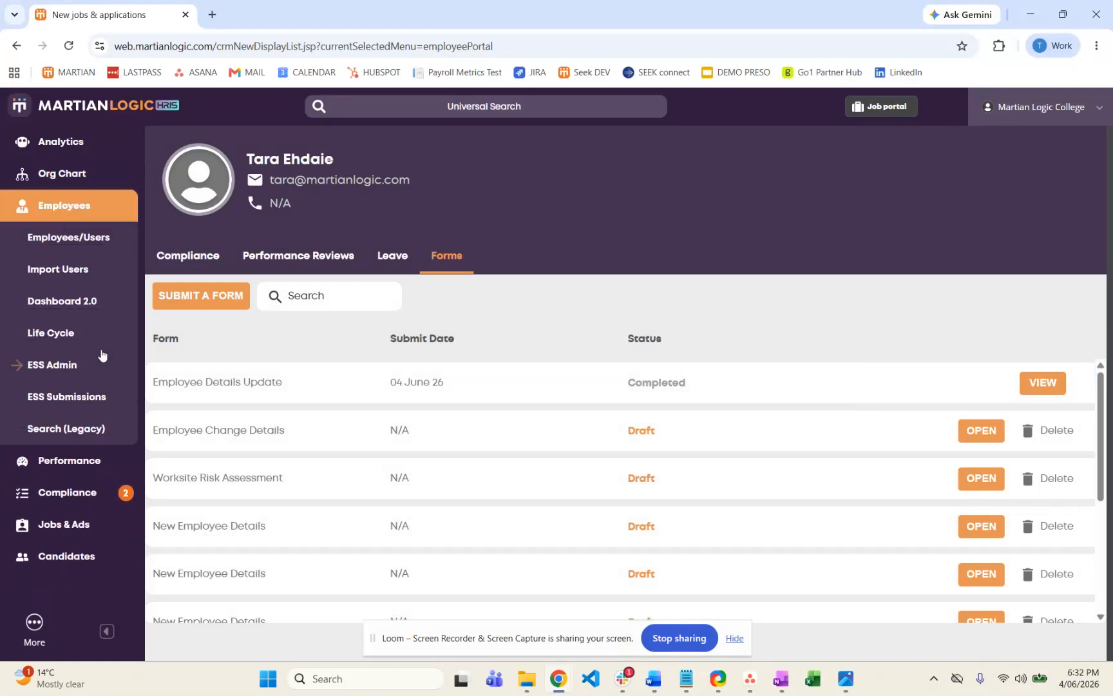
{"action": "left_click", "coordinate": [68, 406]}
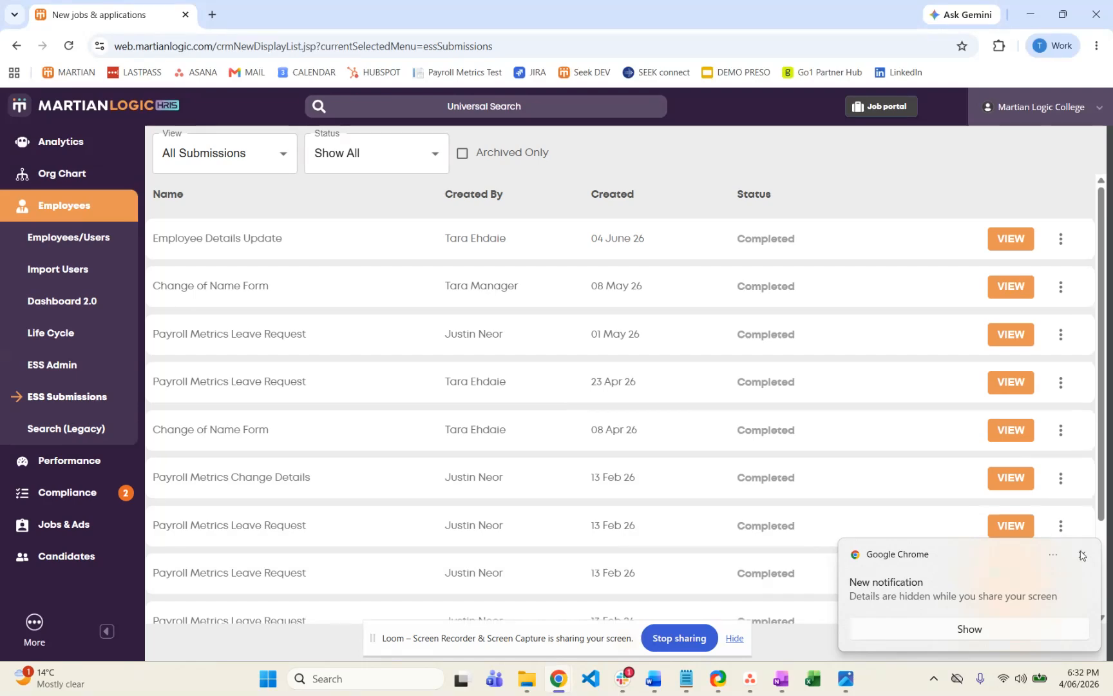
{"action": "left_click", "coordinate": [1082, 556]}
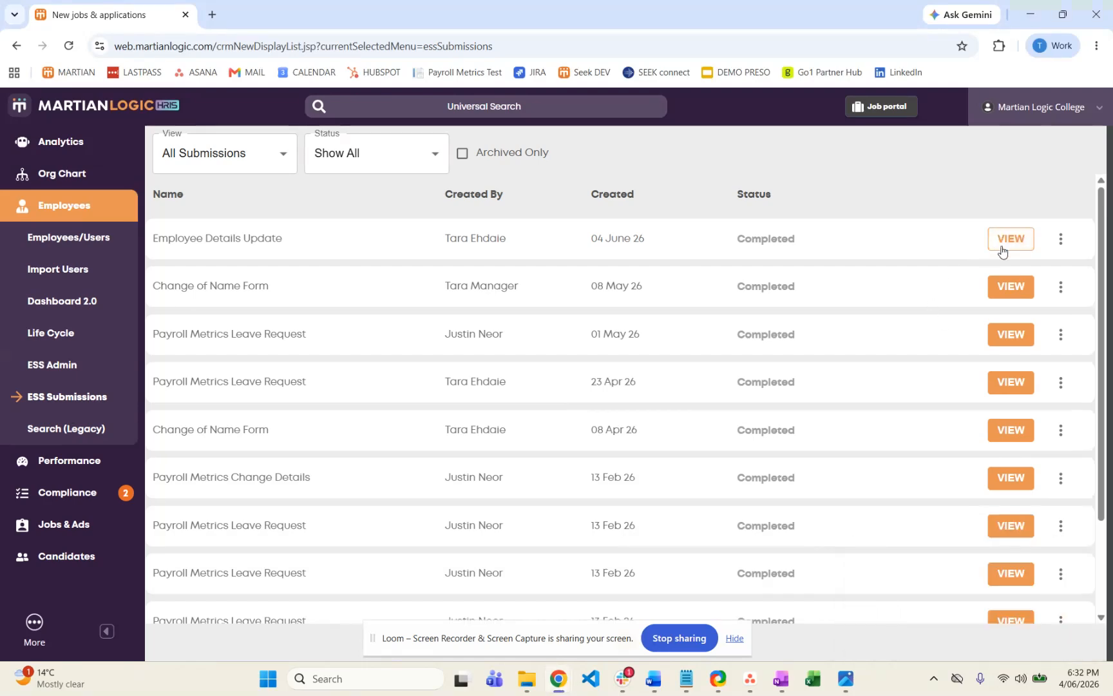
{"action": "left_click", "coordinate": [1002, 250]}
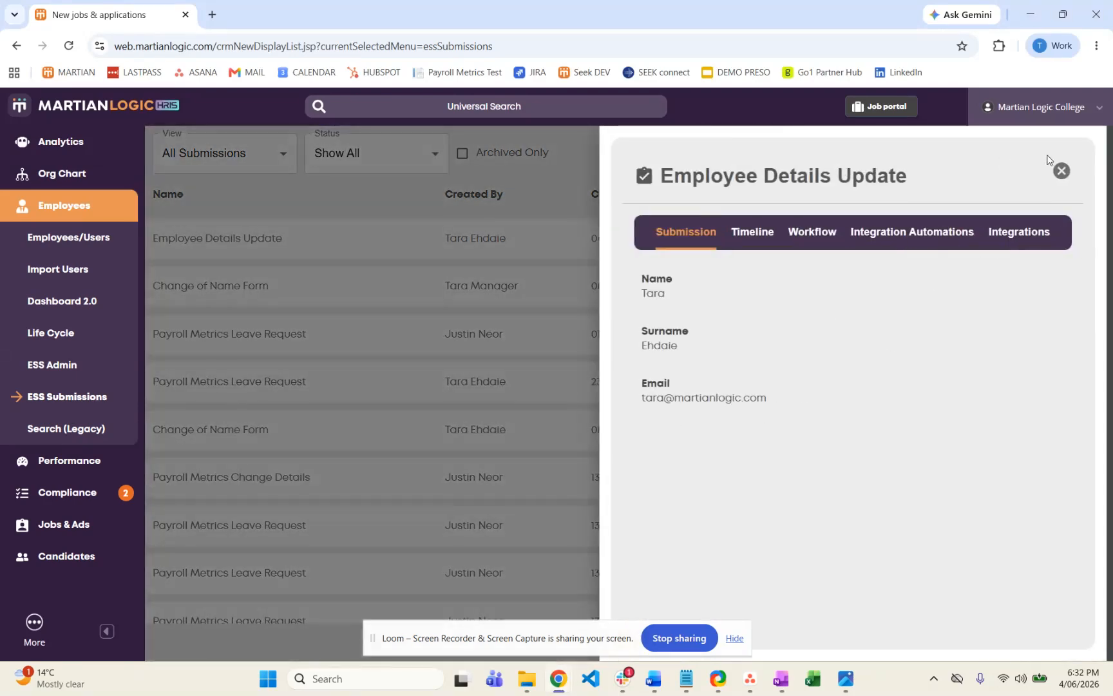
{"action": "left_click", "coordinate": [1061, 171]}
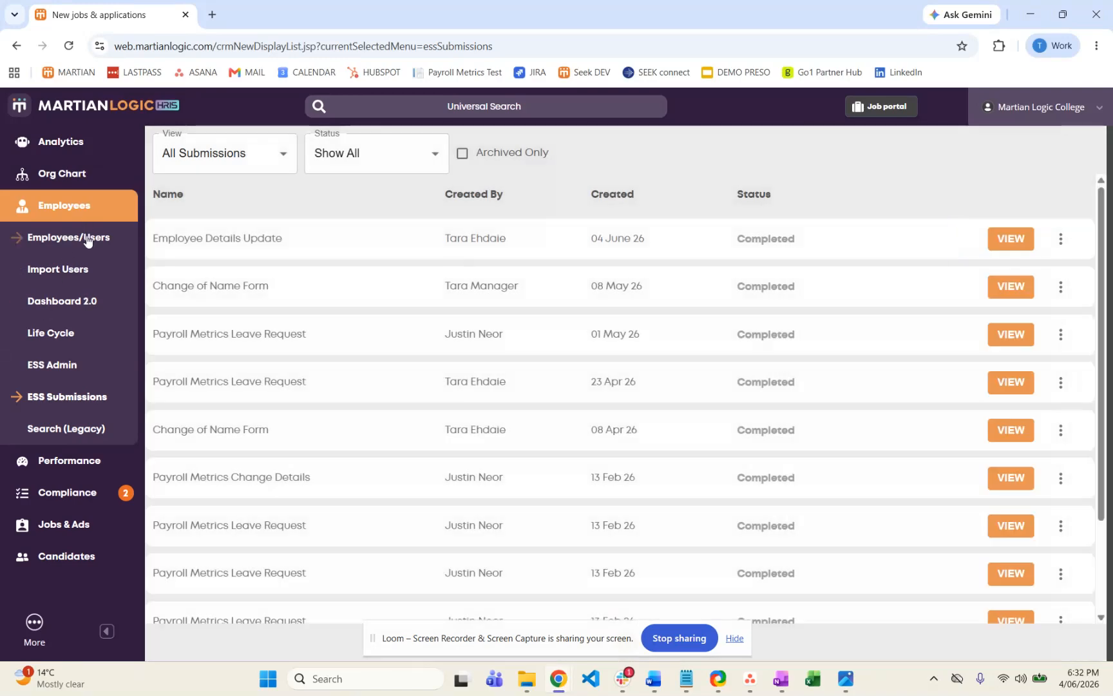
Search the employees and users by the employee's first name and check the email on the Owner account's profile, closing it when done.
{"action": "left_click", "coordinate": [84, 237]}
{"action": "left_click", "coordinate": [298, 150]}
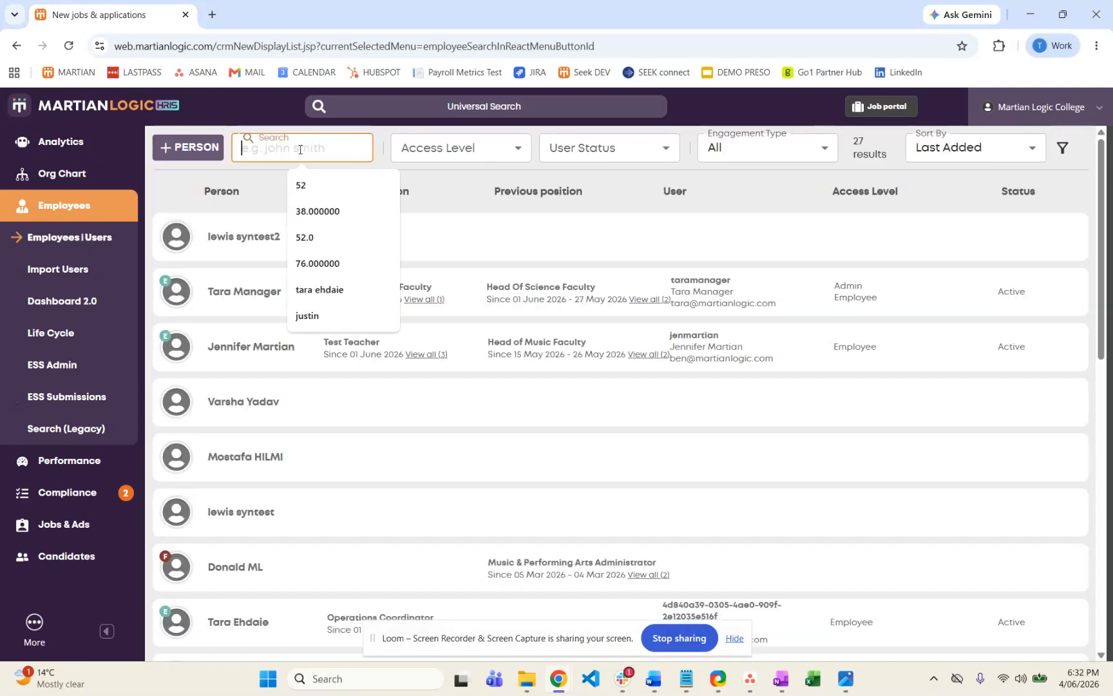
{"action": "type", "text": "tara"}
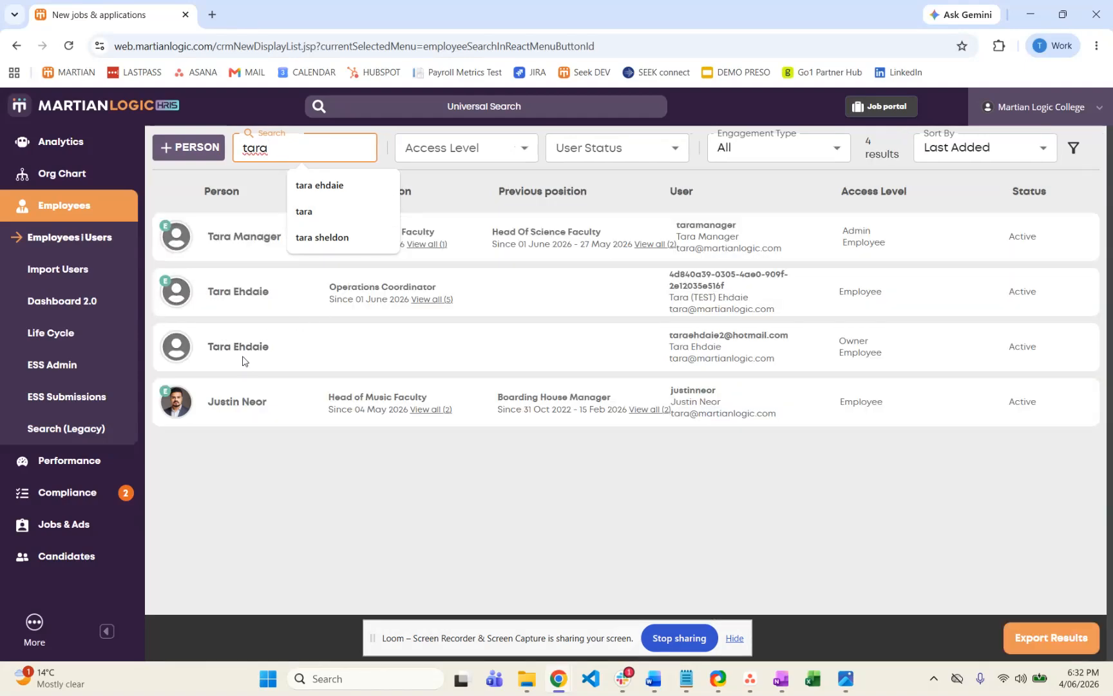
{"action": "left_click", "coordinate": [243, 356]}
{"action": "left_click", "coordinate": [246, 351]}
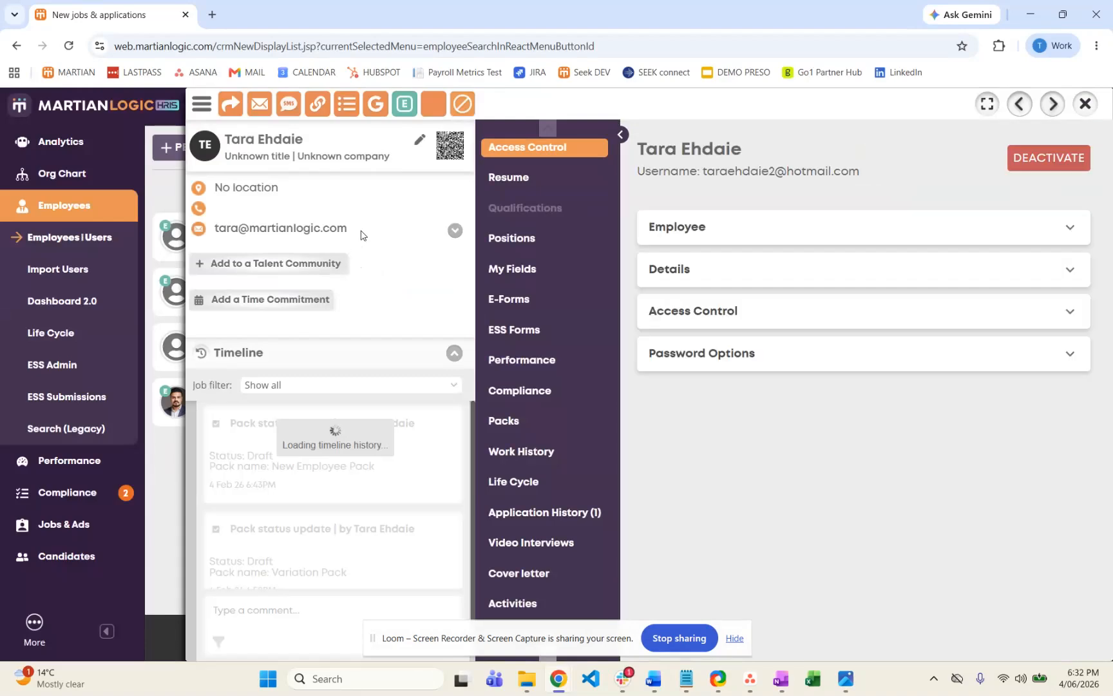
{"action": "left_click_drag", "start_coordinate": [348, 228], "coordinate": [215, 232]}
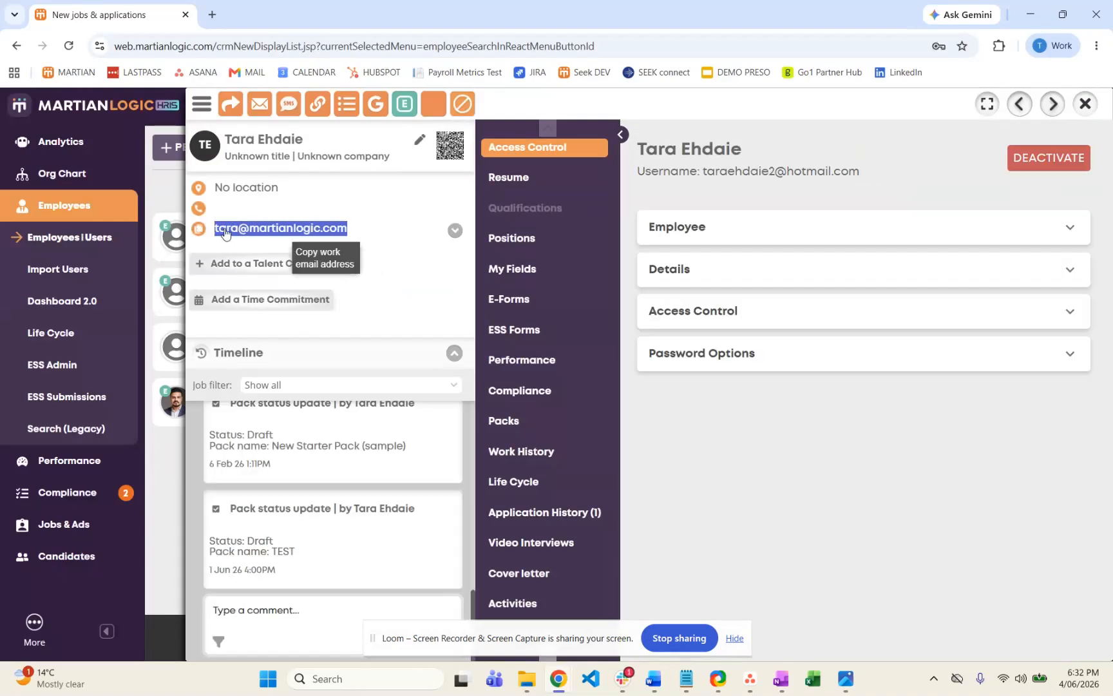
{"action": "left_click", "coordinate": [1085, 104]}
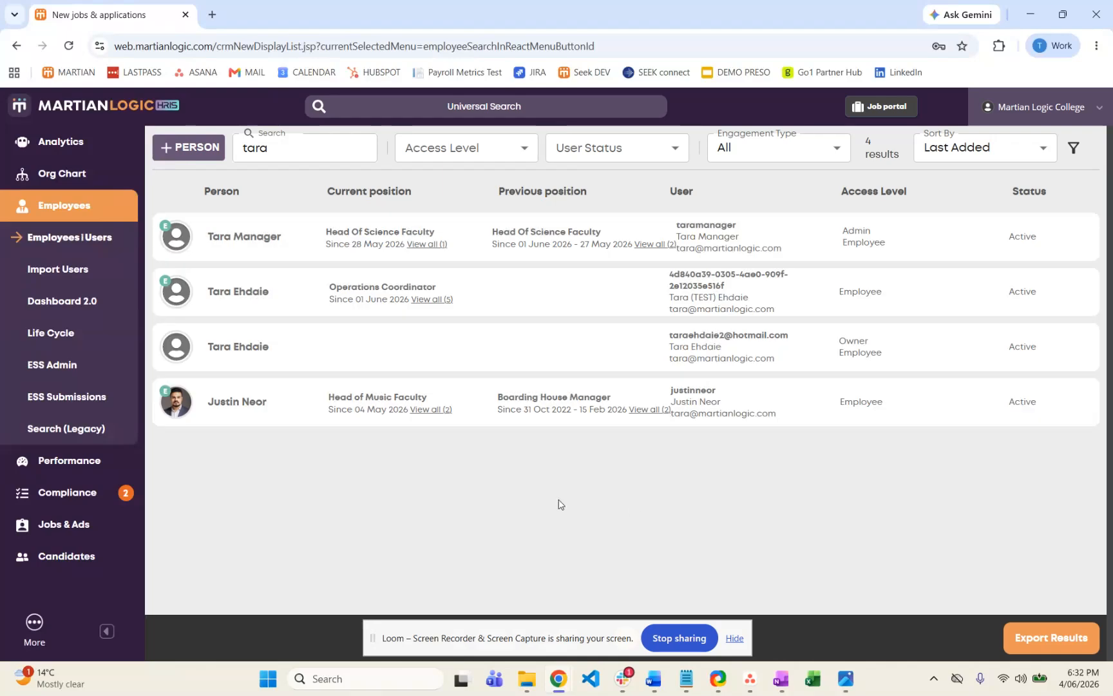
Open the action for the Work Effectively in a Team compliance item in the employee's Self Service, closing it when done.
{"action": "scroll", "coordinate": [83, 380], "scroll_direction": "down", "scroll_amount": 3}
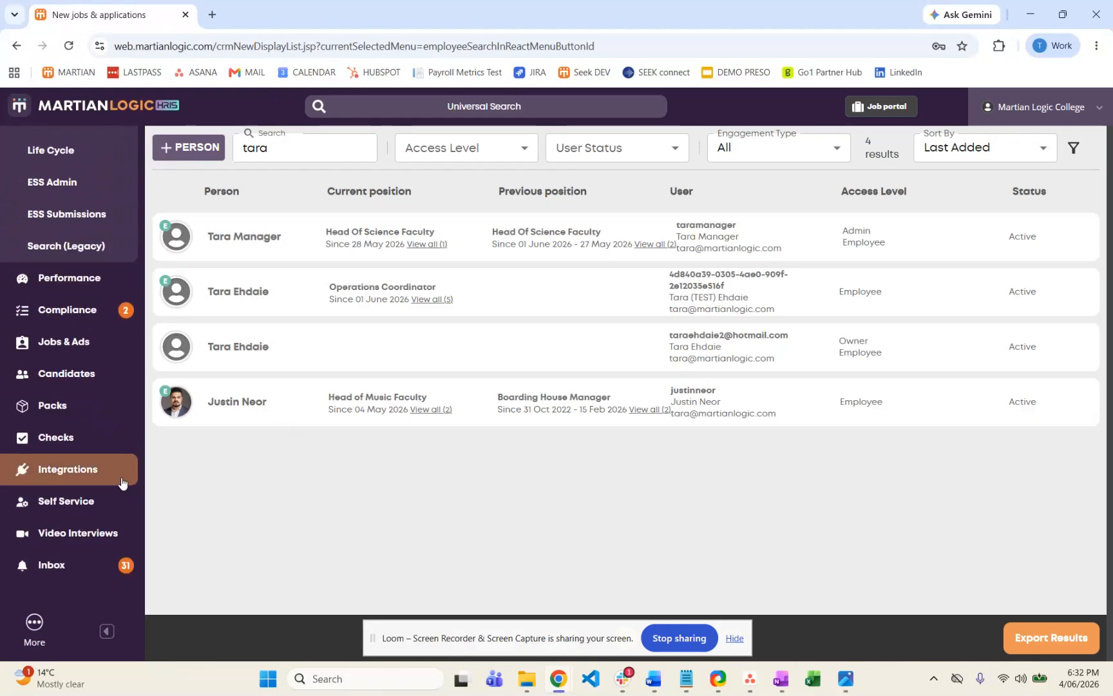
{"action": "left_click", "coordinate": [110, 514]}
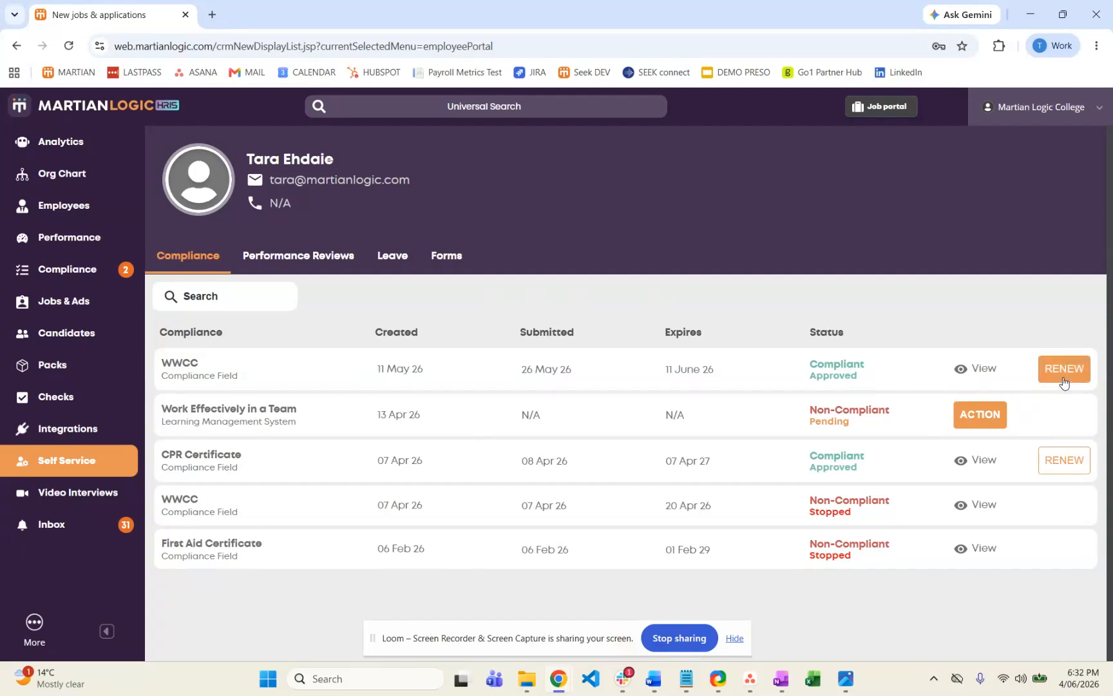
{"action": "left_click", "coordinate": [985, 422]}
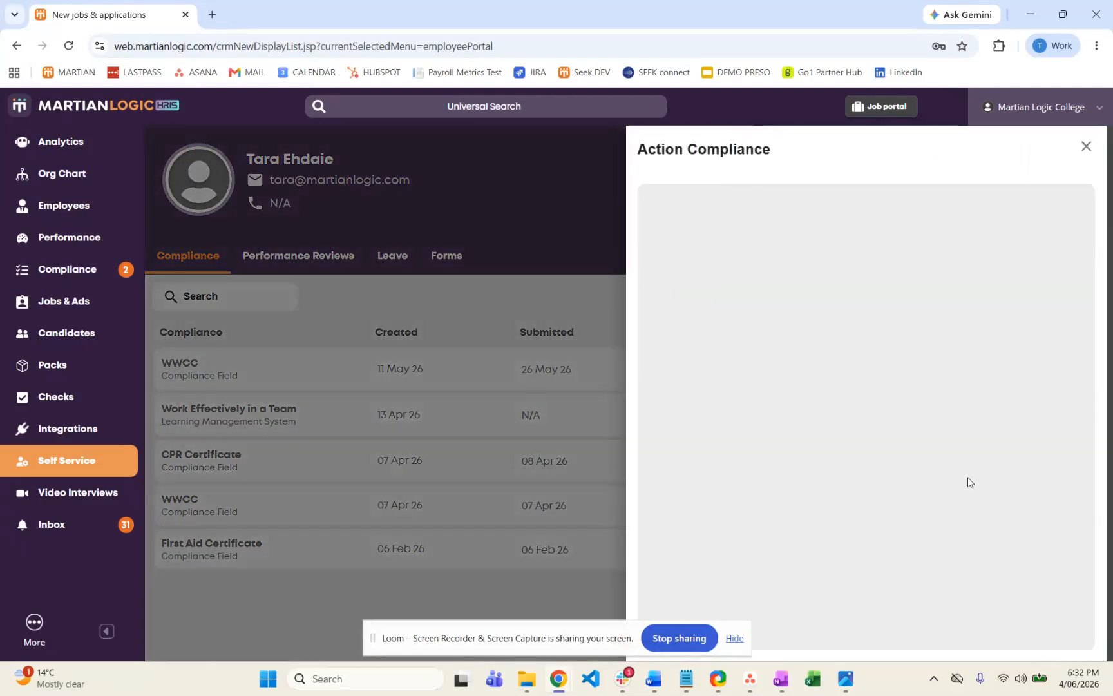
{"action": "left_click", "coordinate": [1086, 146]}
Start a renewal of the approved WWCC compliance item and look through its form, closing it without submitting.
{"action": "left_click", "coordinate": [1063, 366]}
{"action": "scroll", "coordinate": [910, 455], "scroll_direction": "down", "scroll_amount": 2}
{"action": "scroll", "coordinate": [911, 456], "scroll_direction": "up", "scroll_amount": 2}
{"action": "scroll", "coordinate": [911, 456], "scroll_direction": "down", "scroll_amount": 2}
{"action": "scroll", "coordinate": [911, 456], "scroll_direction": "up", "scroll_amount": 2}
{"action": "left_click", "coordinate": [1075, 146]}
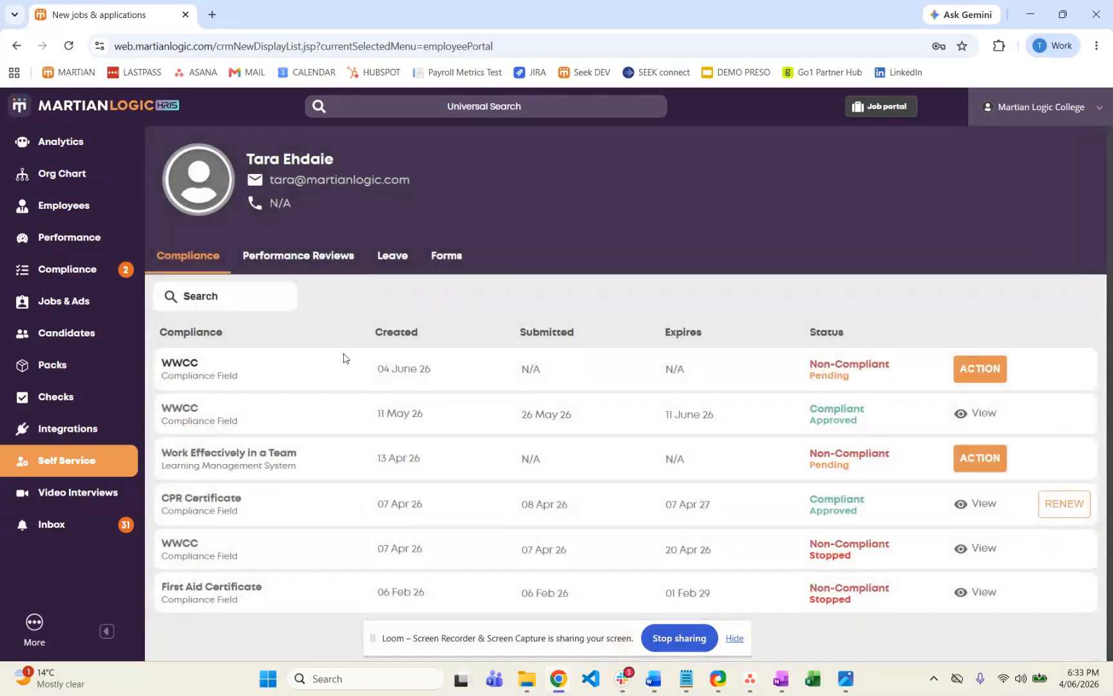
Check the employee's performance reviews, and start a leave request using the Payroll Metrics Leave Request form.
{"action": "left_click", "coordinate": [326, 265]}
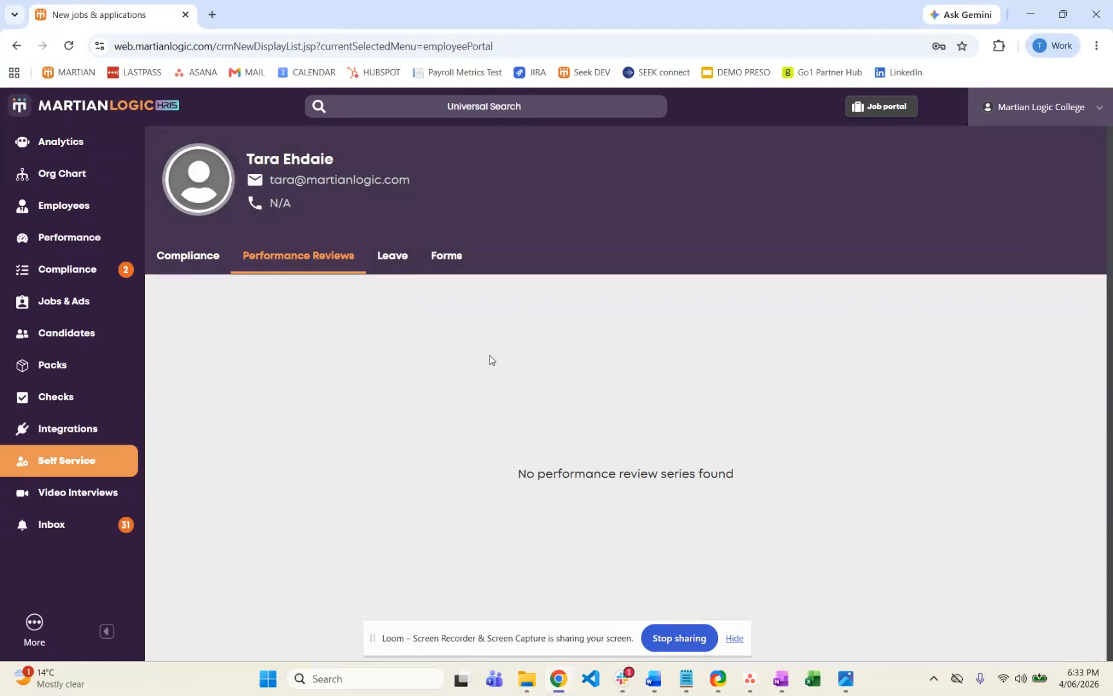
{"action": "left_click", "coordinate": [391, 261]}
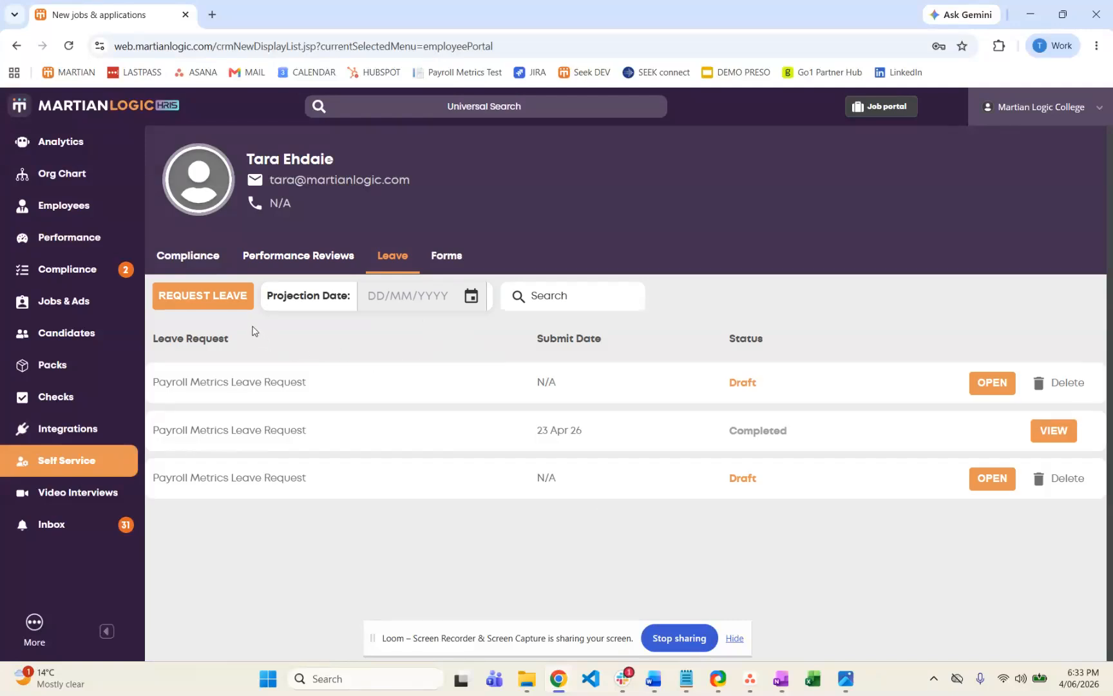
{"action": "left_click", "coordinate": [238, 307]}
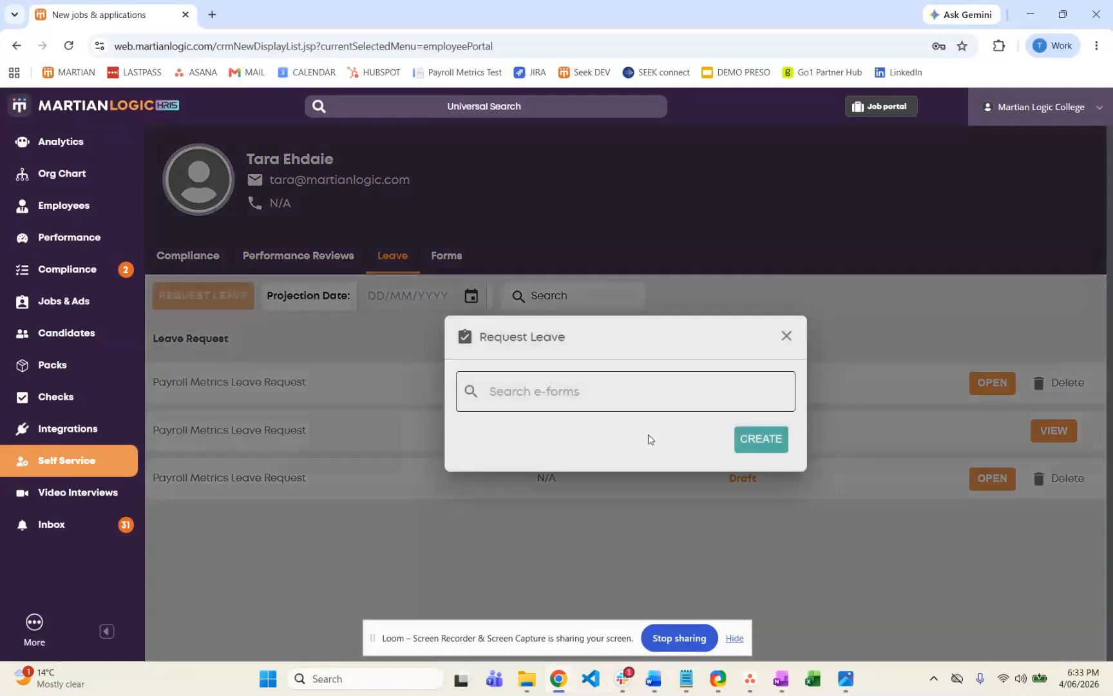
{"action": "left_click", "coordinate": [637, 393]}
{"action": "left_click", "coordinate": [604, 446]}
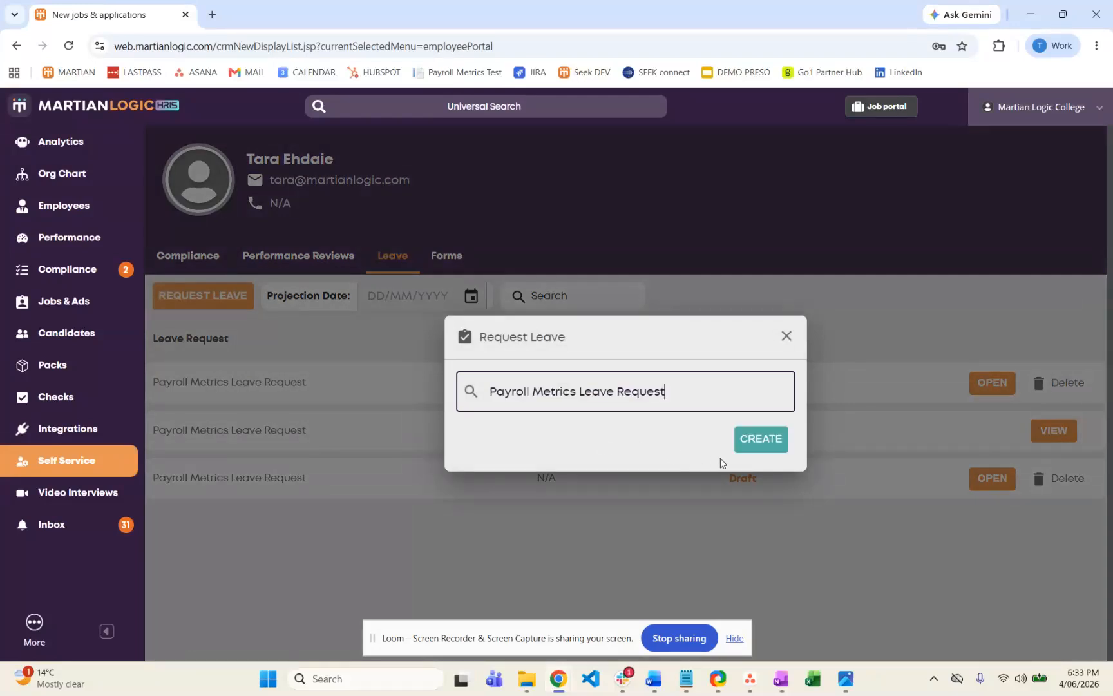